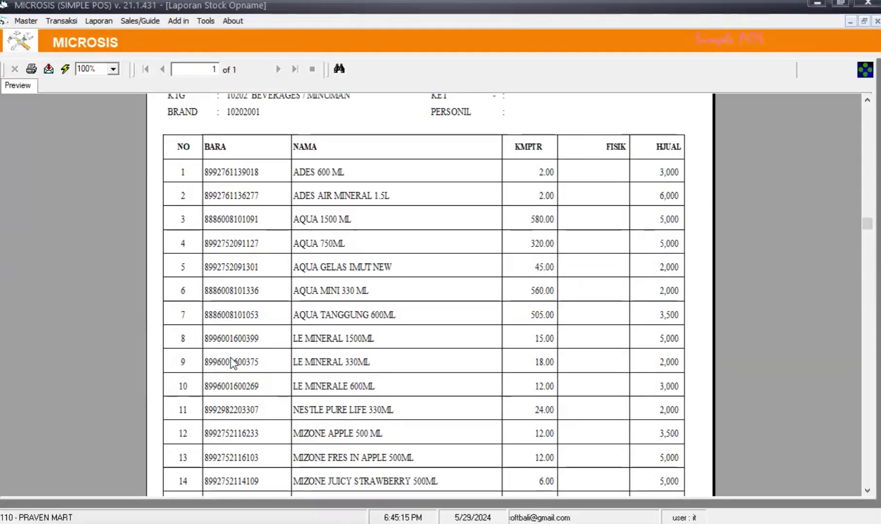
Review the printed stock opname form SO-0000007, including its header, item rows, computer stock and blank physical count column
scroll(320, 294, up, 3)
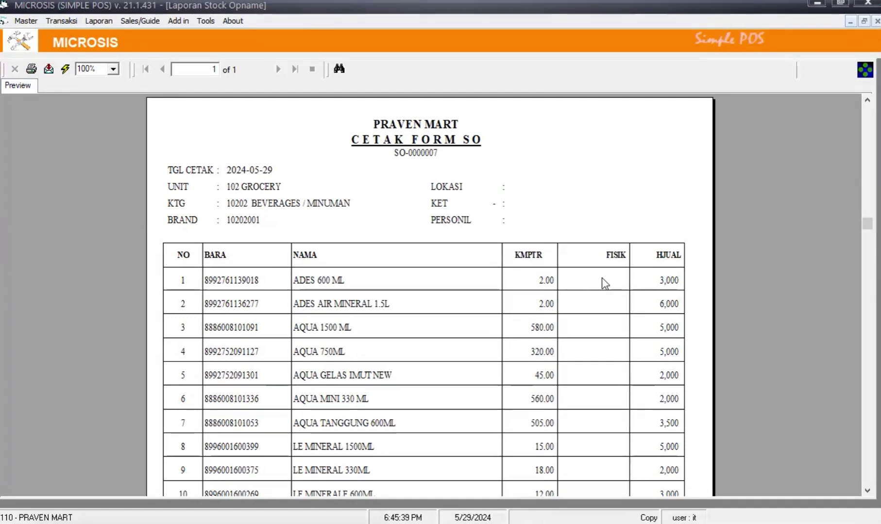
scroll(601, 282, down, 5)
scroll(601, 257, up, 3)
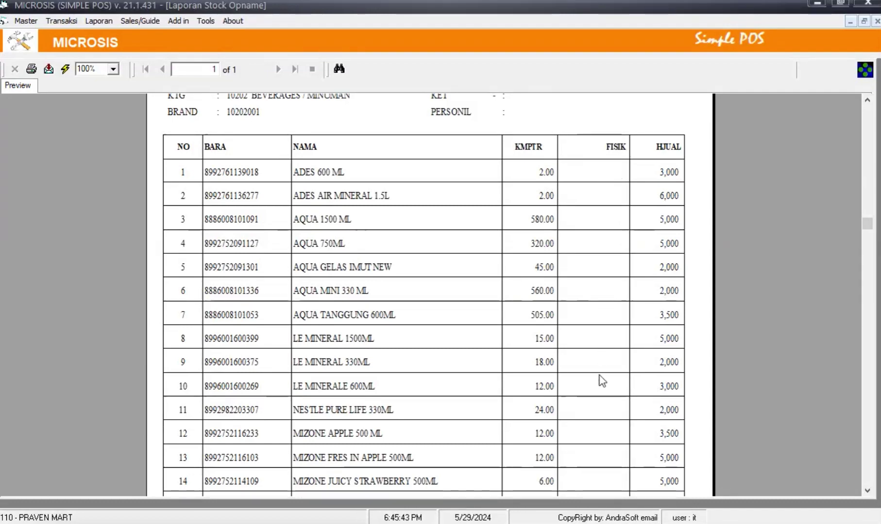
scroll(601, 377, up, 2)
scroll(621, 294, down, 2)
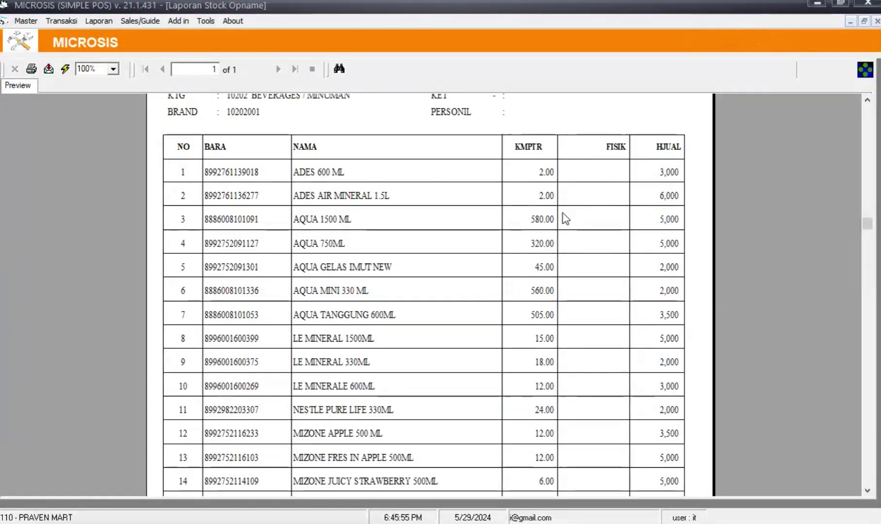
scroll(563, 218, up, 3)
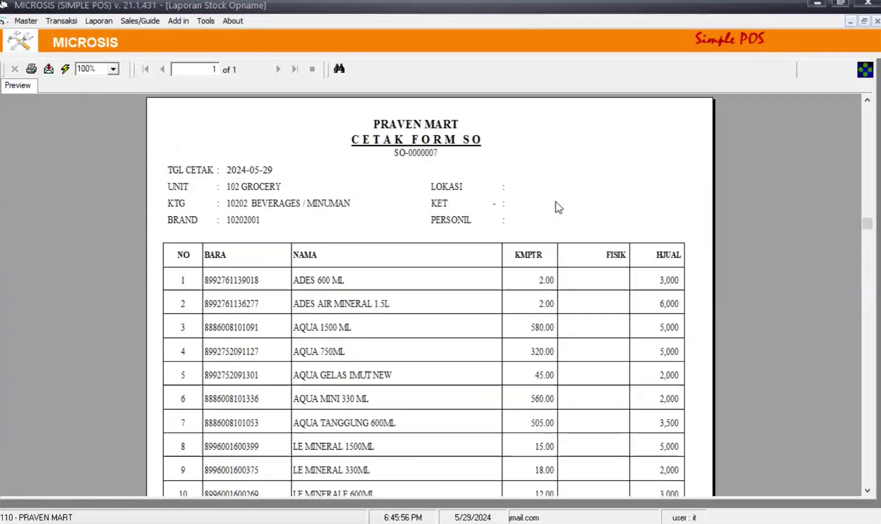
Open the Cetak/Input Form SO transaction
click(58, 24)
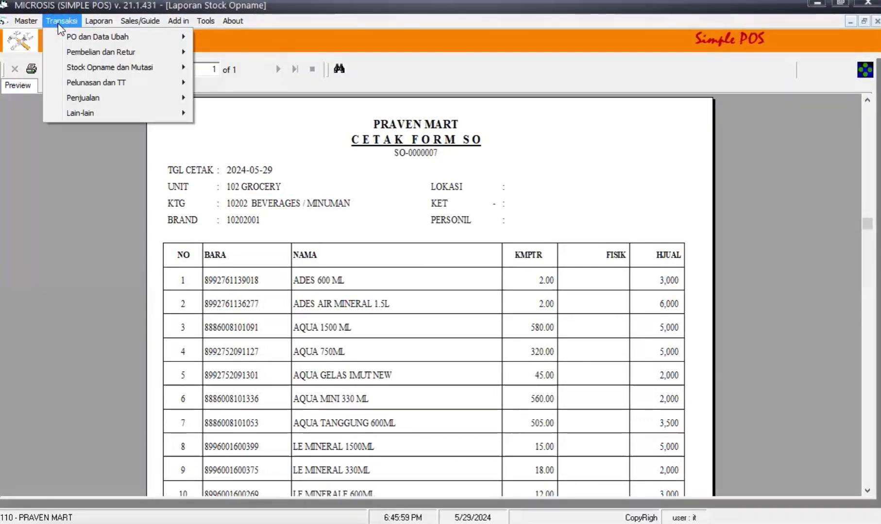
mouse_move(66, 68)
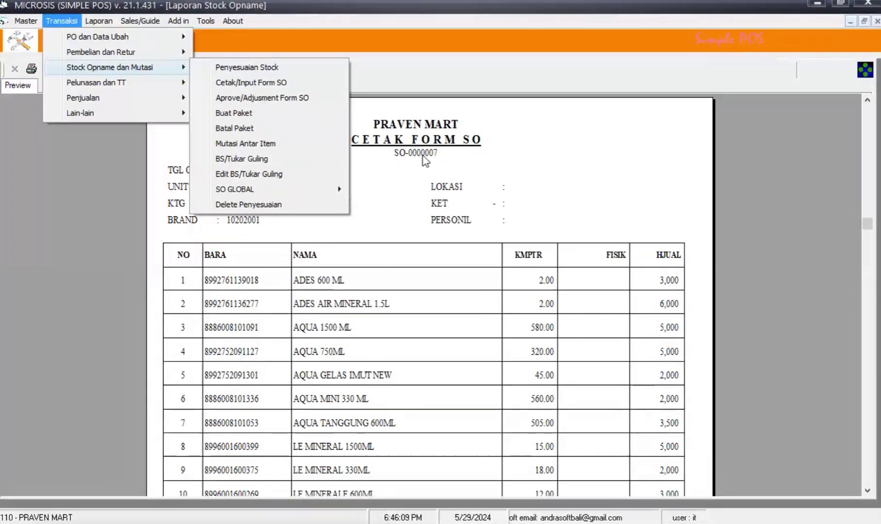
click(262, 83)
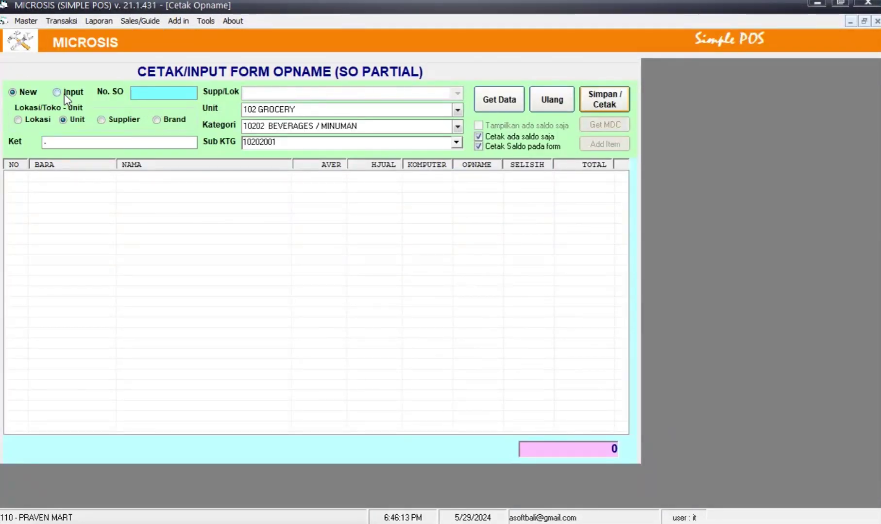
Switch the opname form to New mode and copy the generated SO number
click(57, 92)
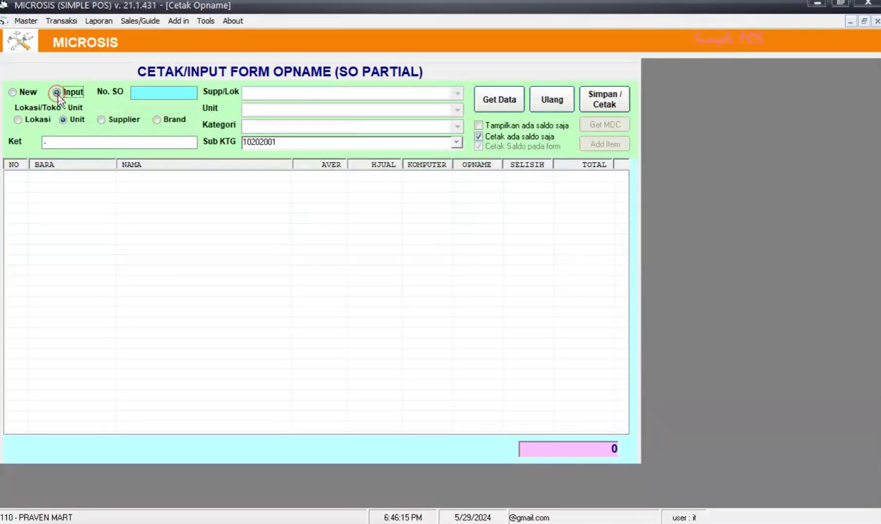
click(14, 92)
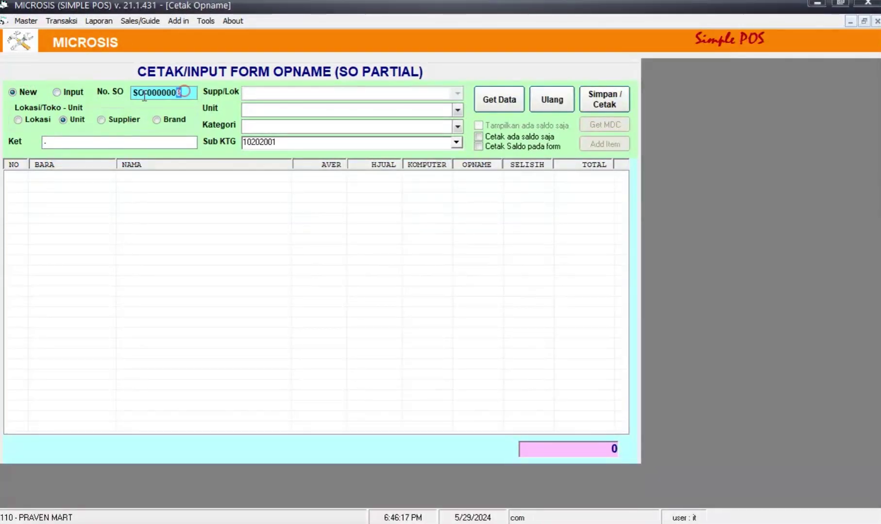
drag(144, 97, 132, 95)
right_click(171, 98)
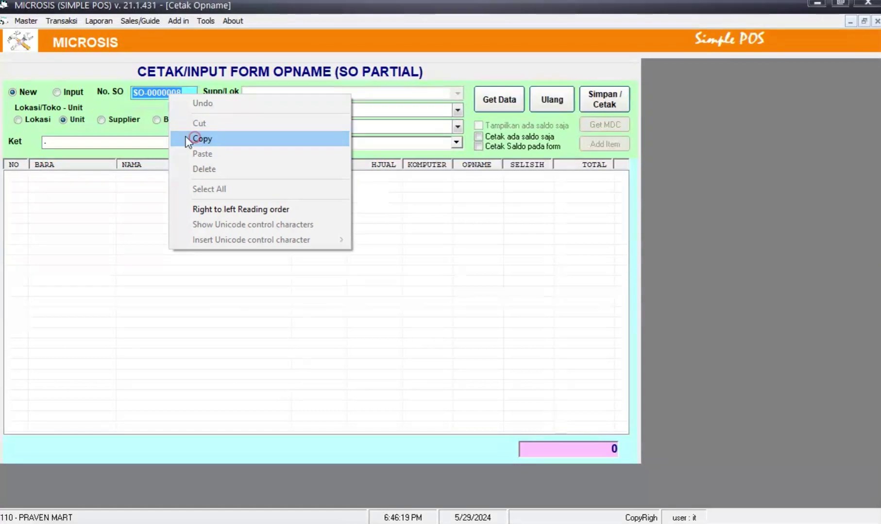
click(187, 138)
Load stock opname SO-0000007 in Input mode from the pasted and corrected number, and show only items that have a balance
click(56, 92)
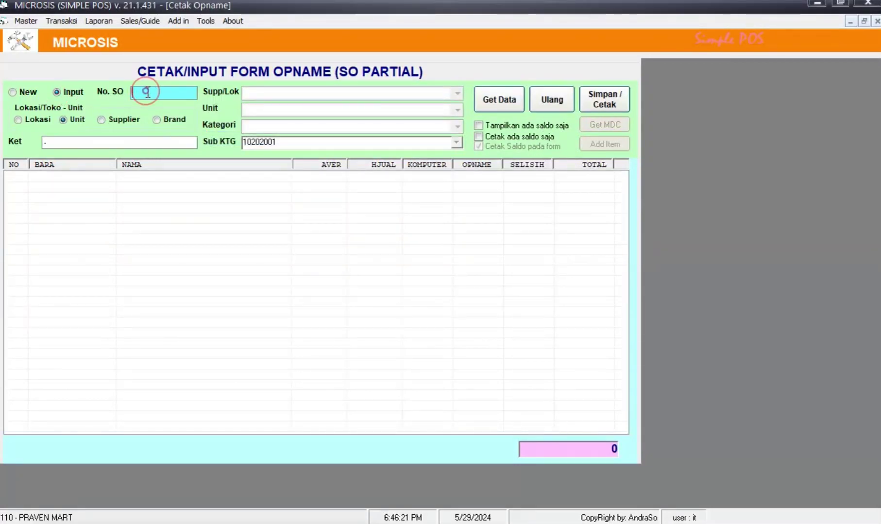
right_click(146, 93)
click(176, 152)
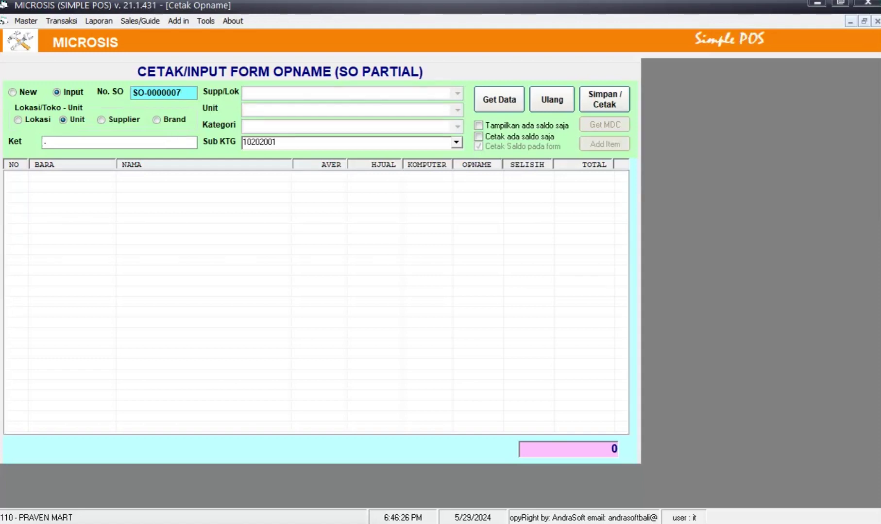
key(Return)
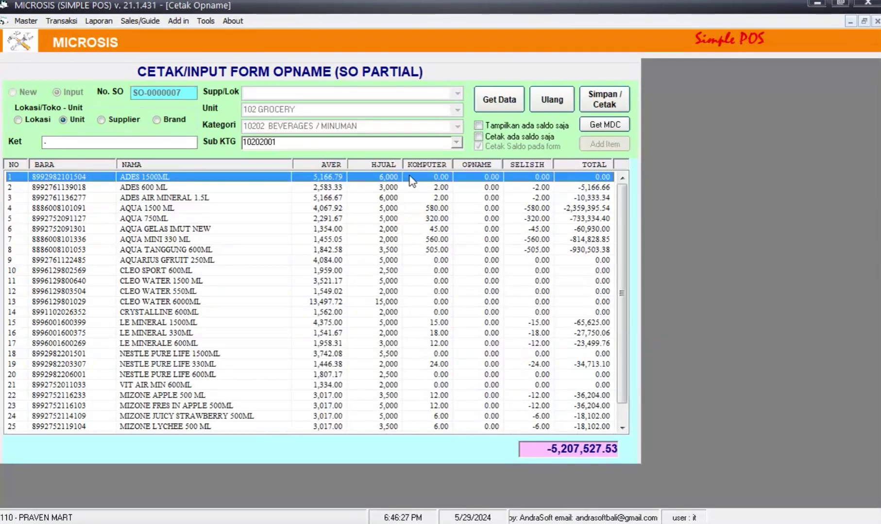
click(479, 126)
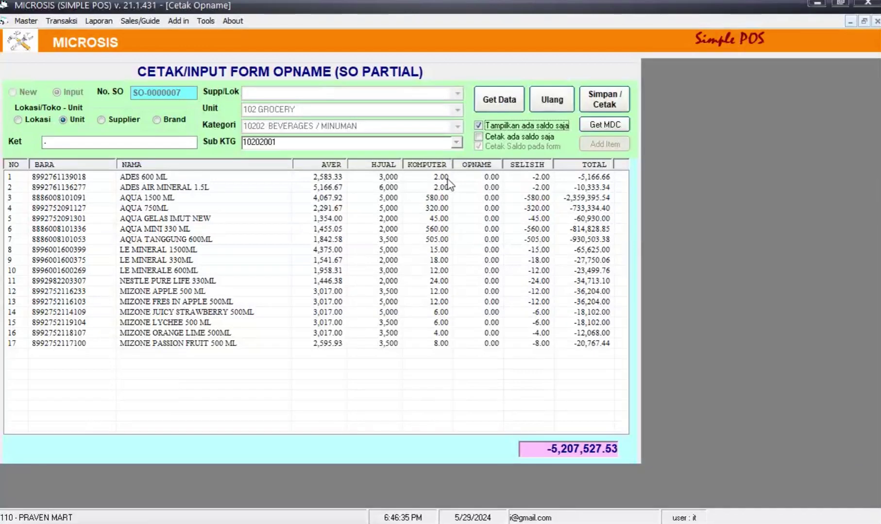
Set the opname count to 2 for ADES 600 ML and 4 for ADES AIR MINERAL 1.5L
click(80, 178)
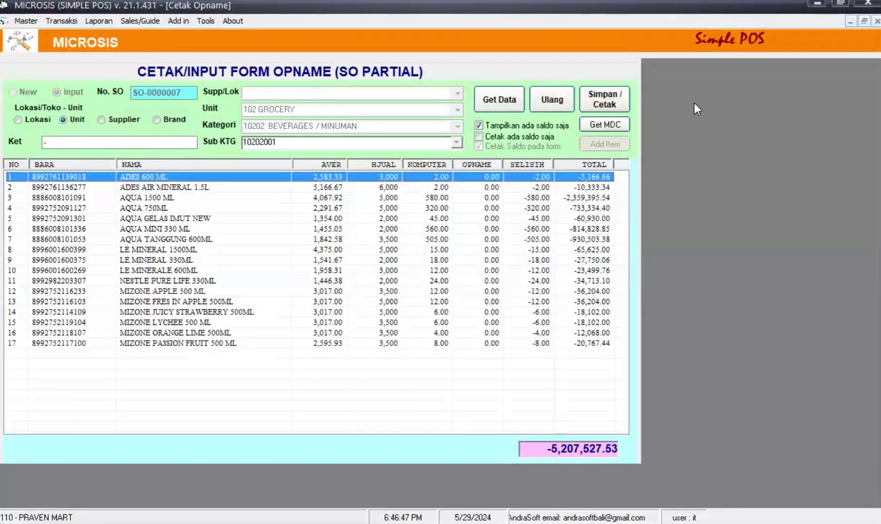
key(Return)
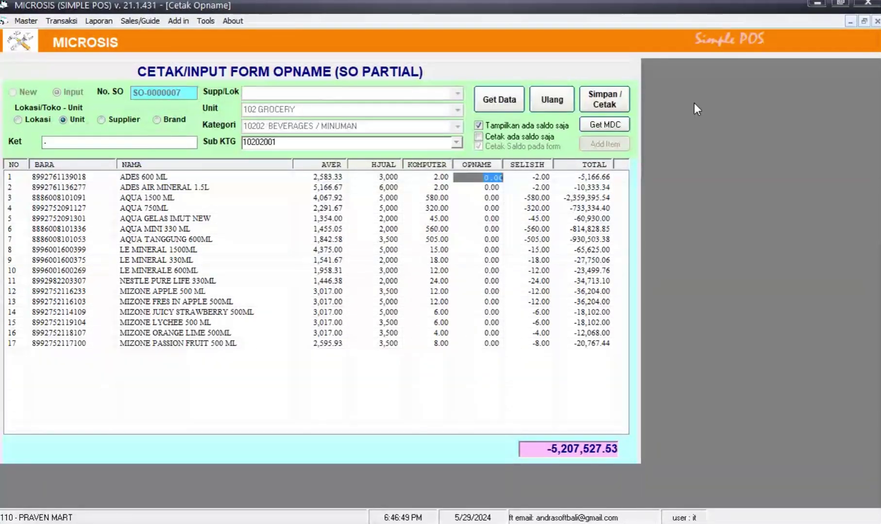
text(2)
key(Return)
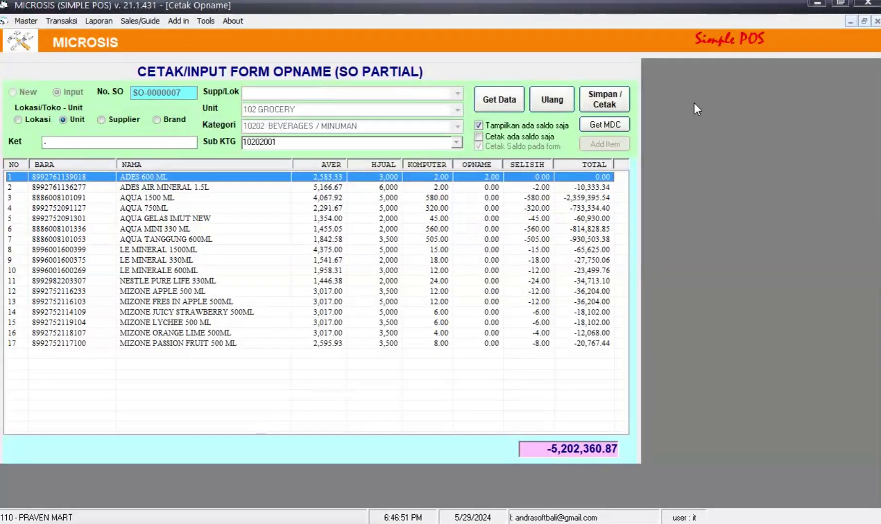
key(Return)
text(4)
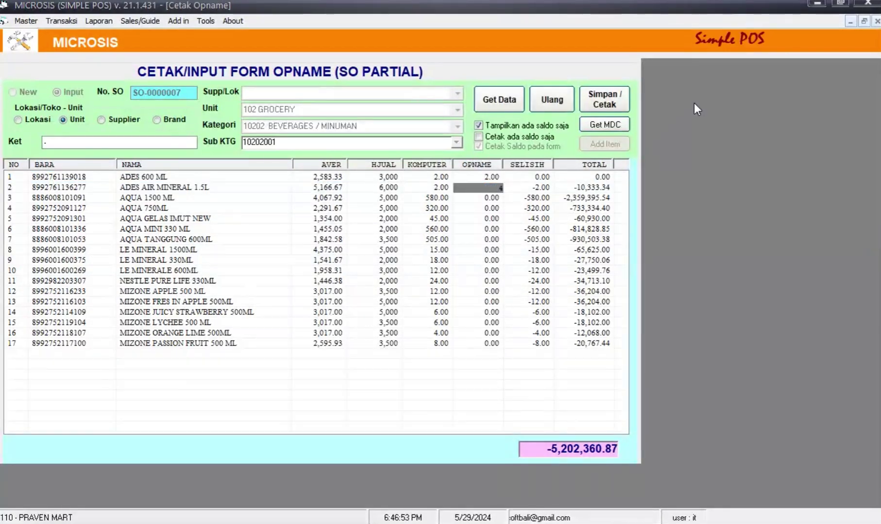
key(Return)
Set the opname count to 581 for AQUA 1500 ML and 320 for AQUA 750ML
key(Return)
key(Down)
key(Return)
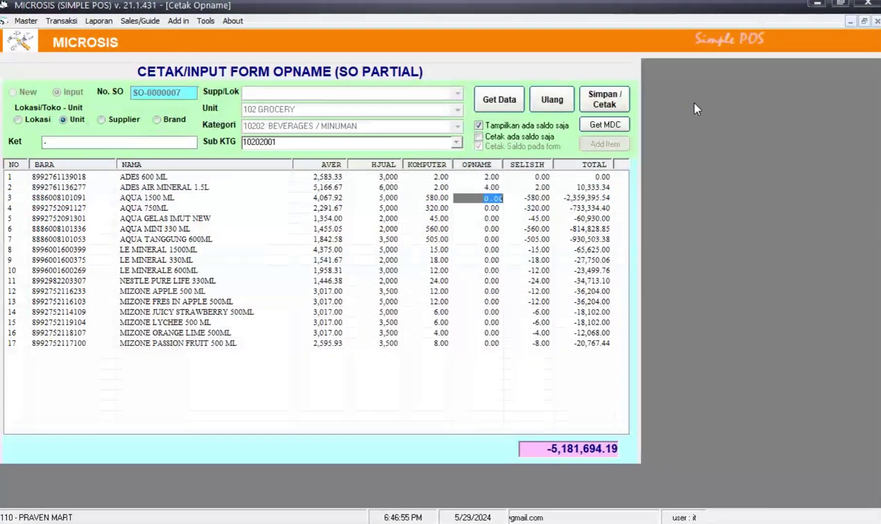
text(581)
key(Return)
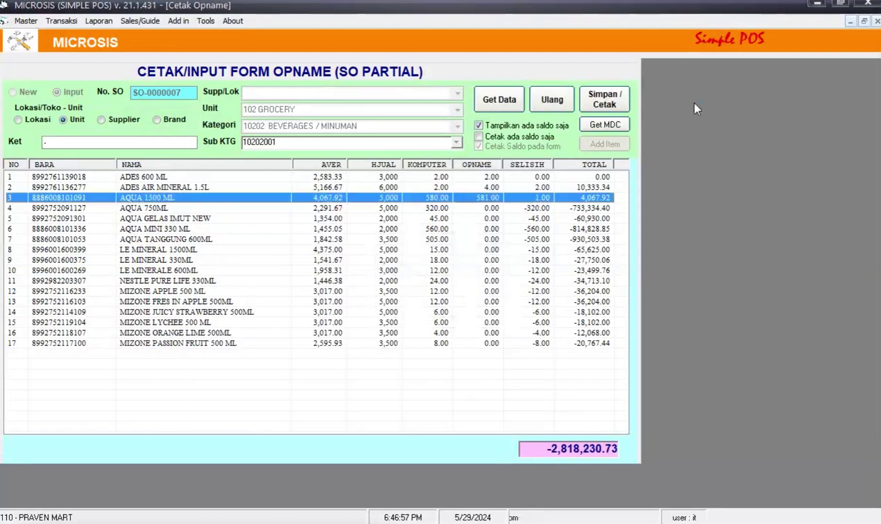
key(Down)
key(Return)
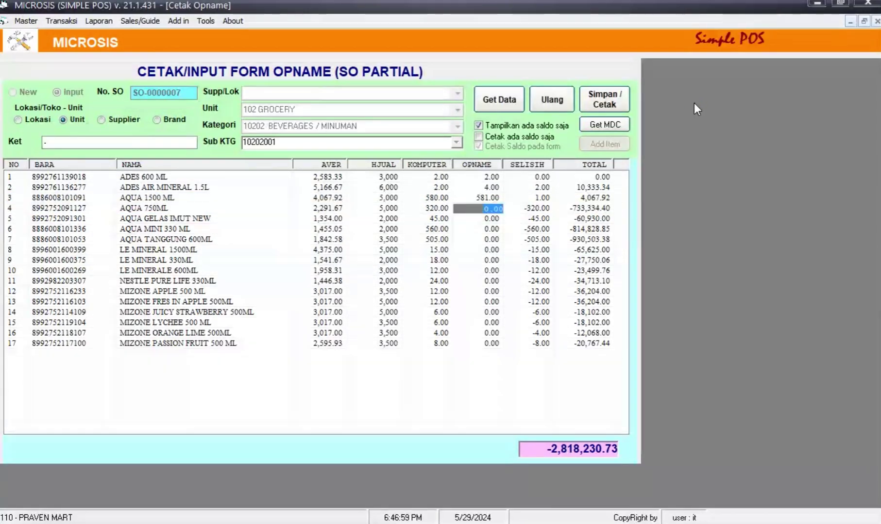
text(320)
key(Return)
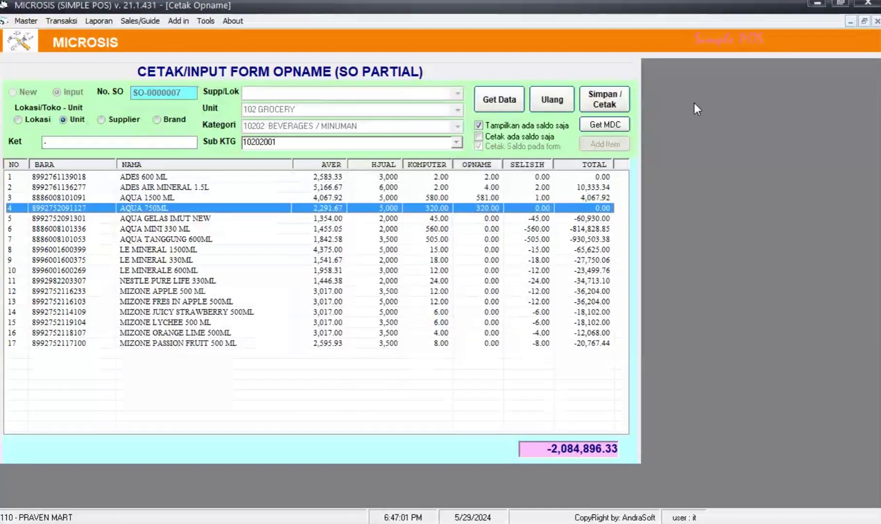
Set the opname count to 46 for AQUA GELAS IMUT NEW and 561 for AQUA MINI 330 ML
key(Down)
key(Return)
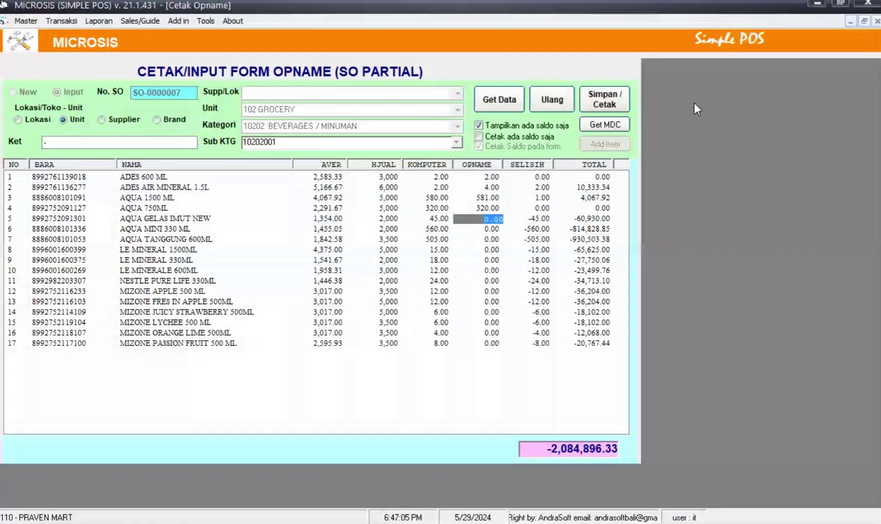
text(4)
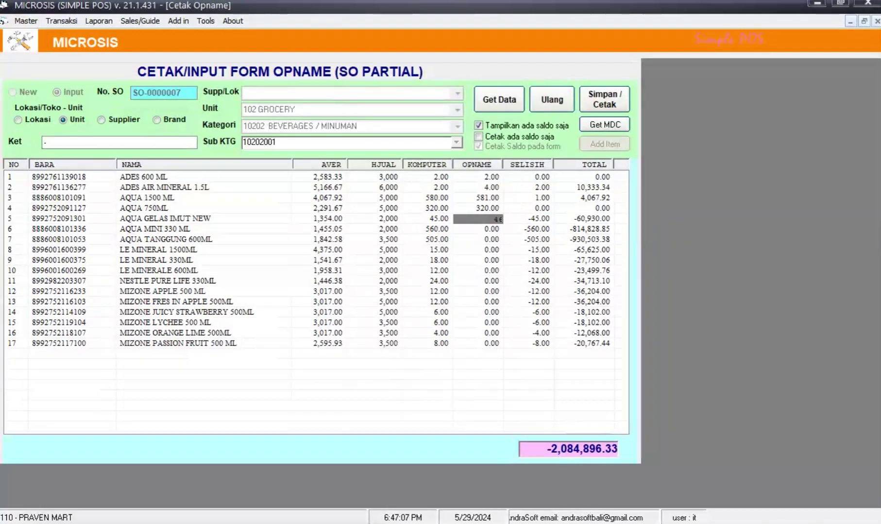
text(6)
key(Return)
key(Down)
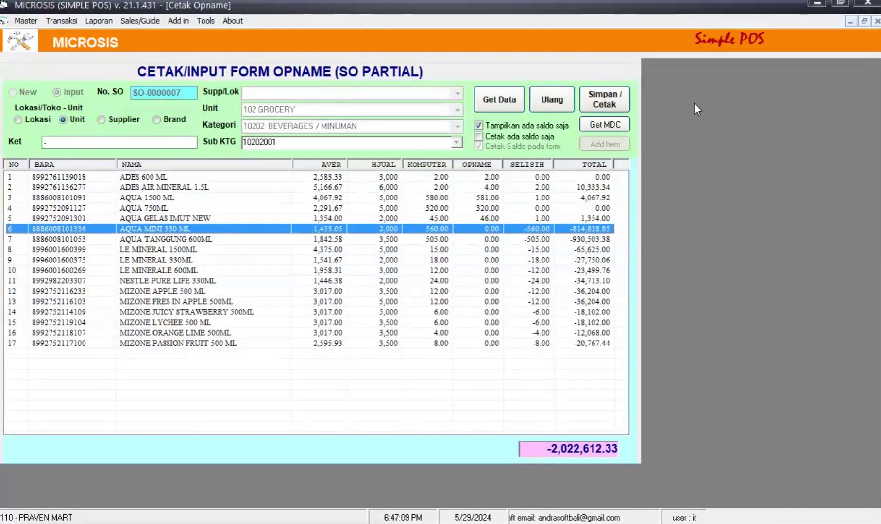
key(Return)
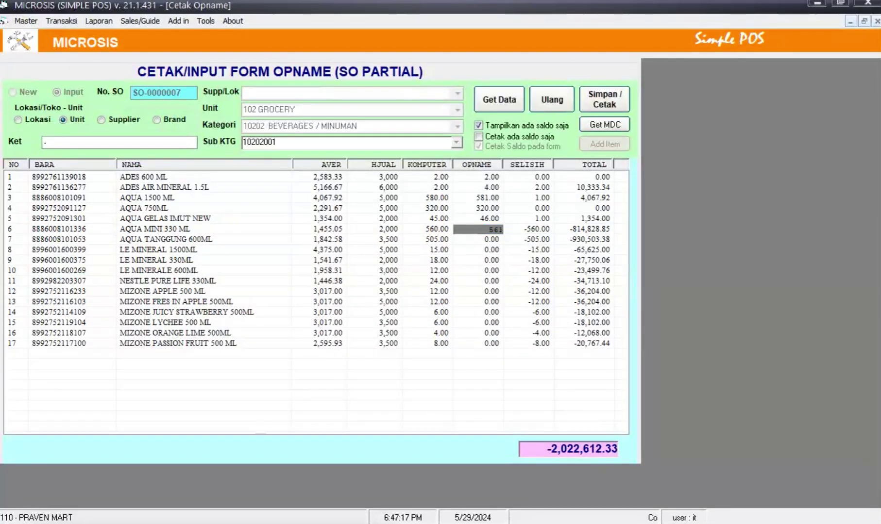
key(Return)
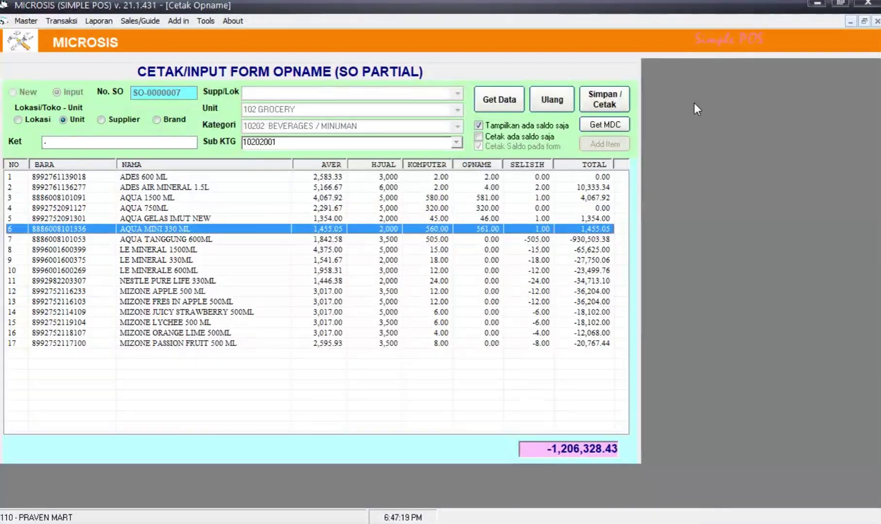
Set the opname count to 505 for AQUA TANGGUNG 600ML and 12 for LE MINERAL 1500ML
key(Down)
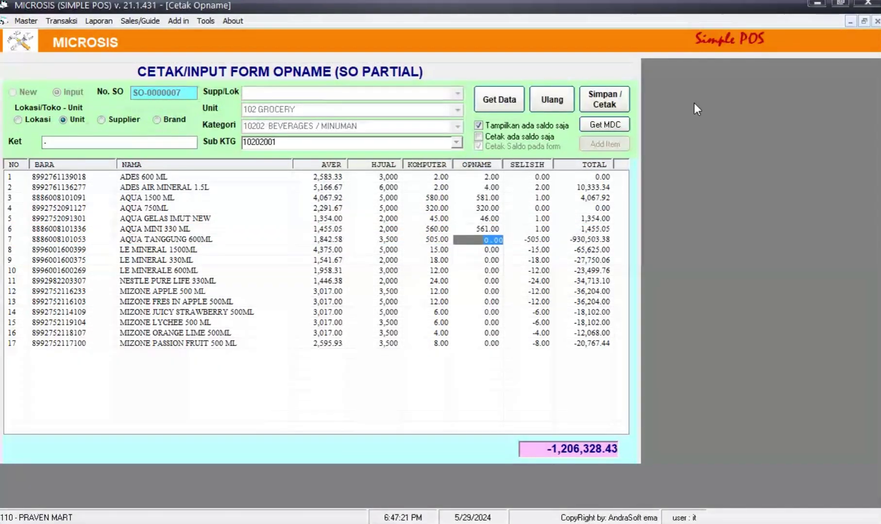
text(505)
key(Return)
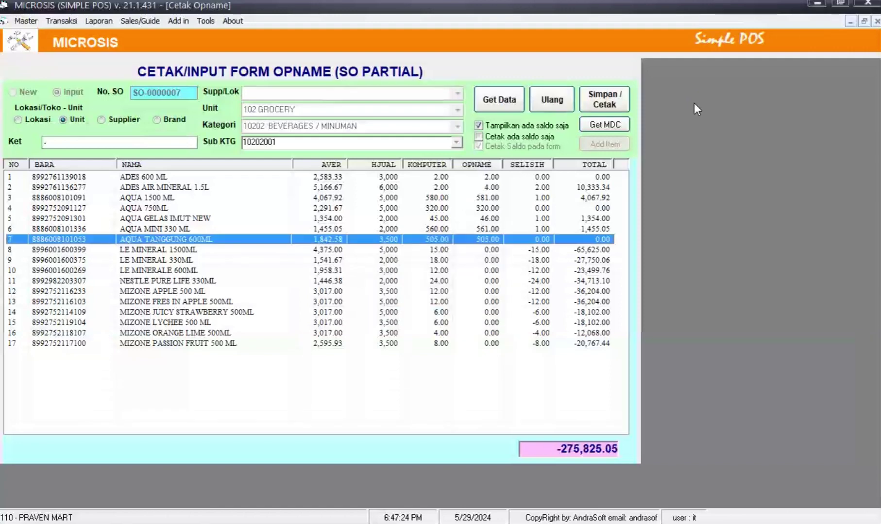
key(Down)
text(12)
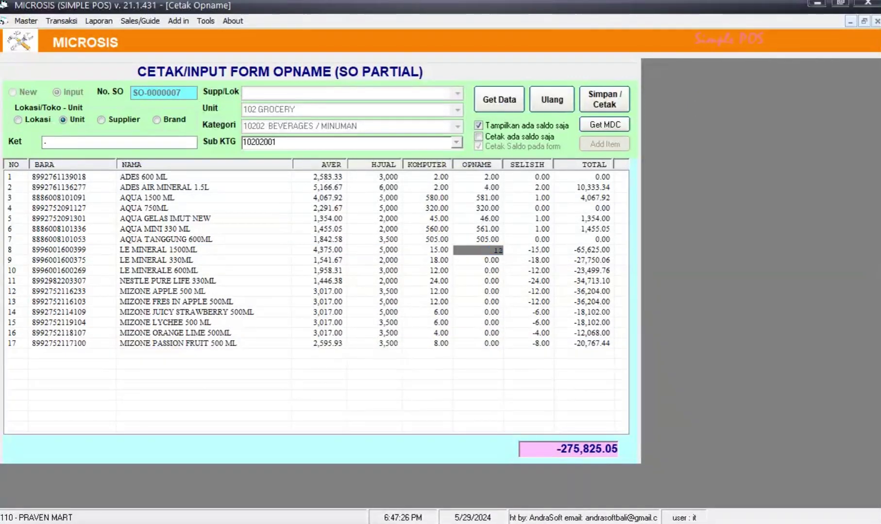
key(Return)
Set the opname count to 18 for LE MINERAL 330ML and 11 for LE MINERALE 600ML
key(Return)
key(Down)
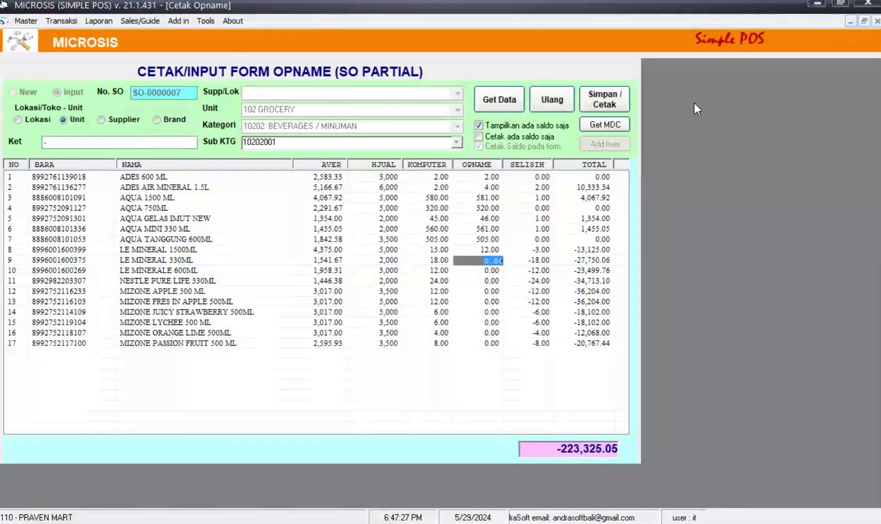
text(18)
key(Return)
key(Return)
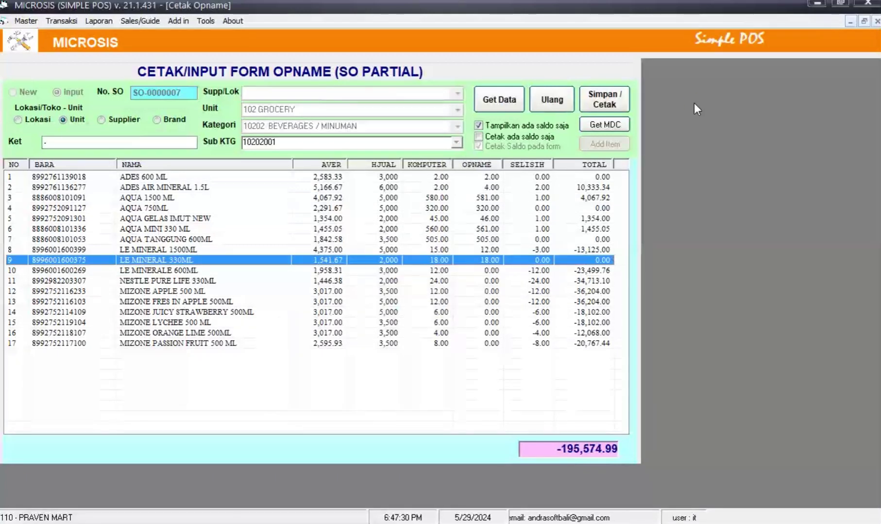
key(Down)
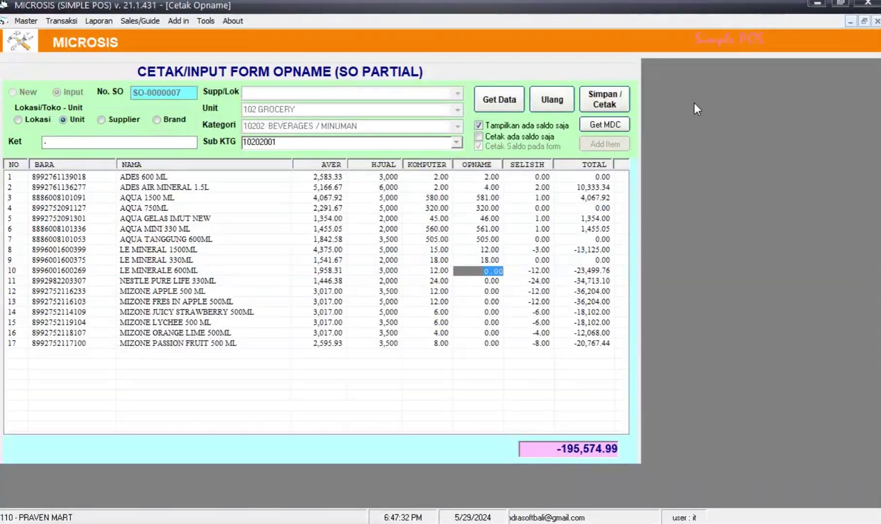
text(11)
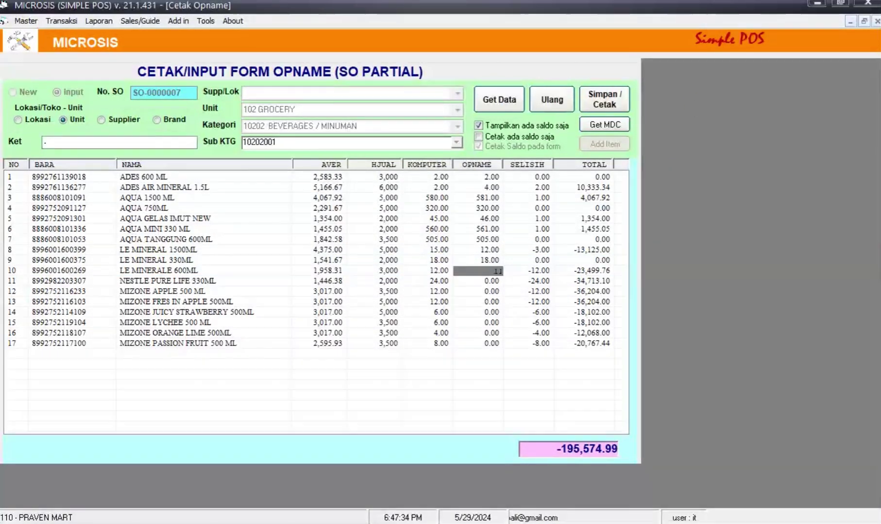
key(Return)
Set the opname count to 12 for NESTLE PURE LIFE 330ML and 10 for MIZONE APPLE 500 ML
key(Return)
key(Return)
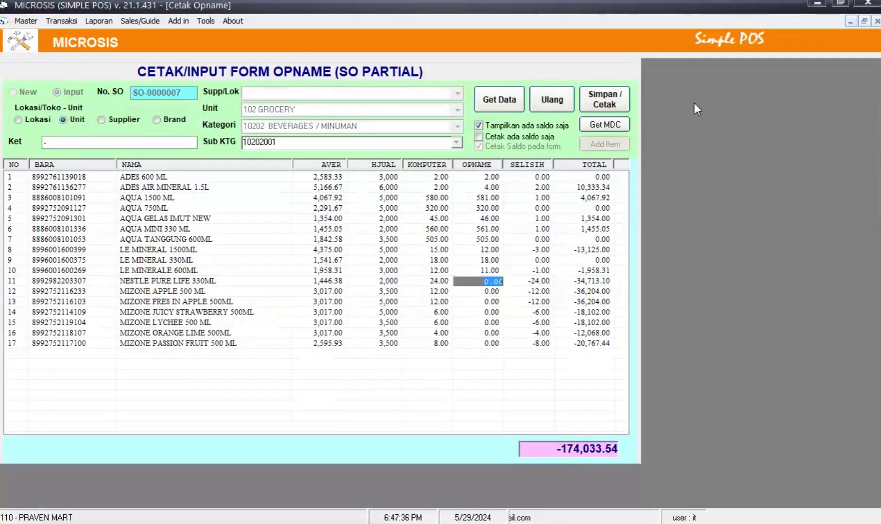
text(24)
key(Return)
key(Return)
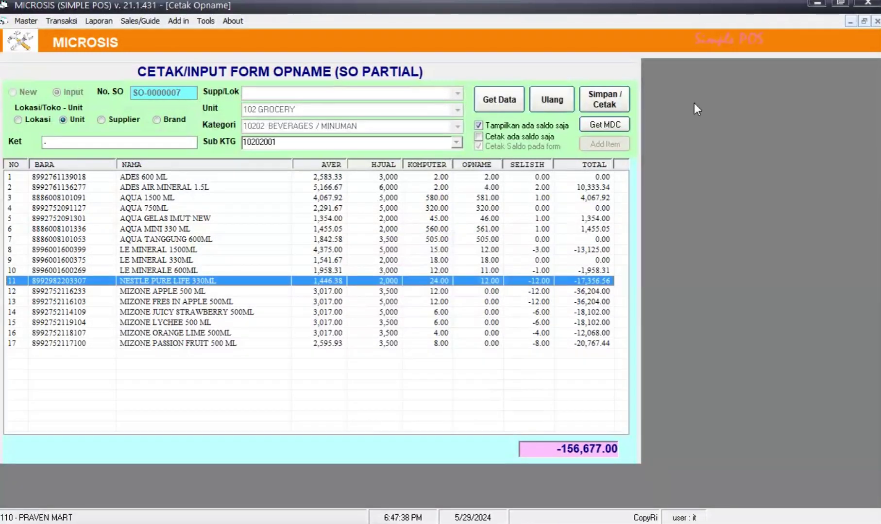
key(Return)
text(10)
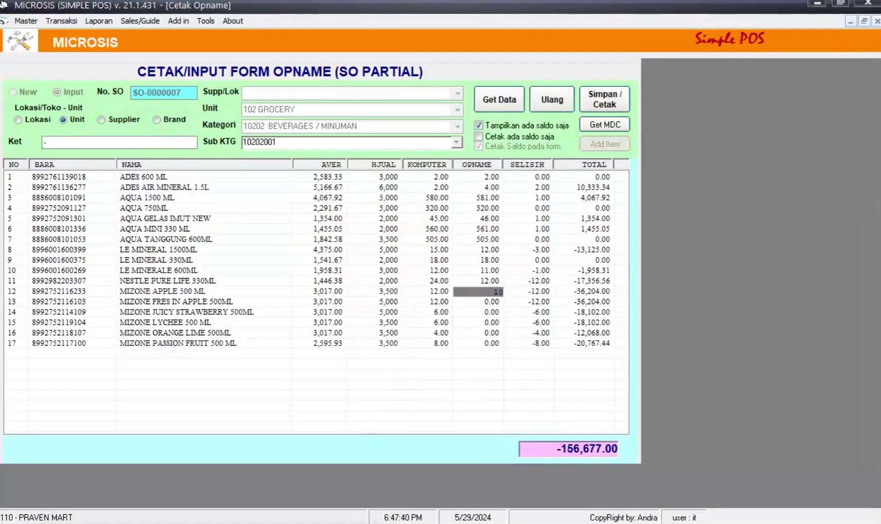
key(Return)
key(Return)
Set the opname count to 12 for MIZONE FRES IN APPLE 500ML and 6 for MIZONE JUICY STRAWBERRY 500ML
key(Return)
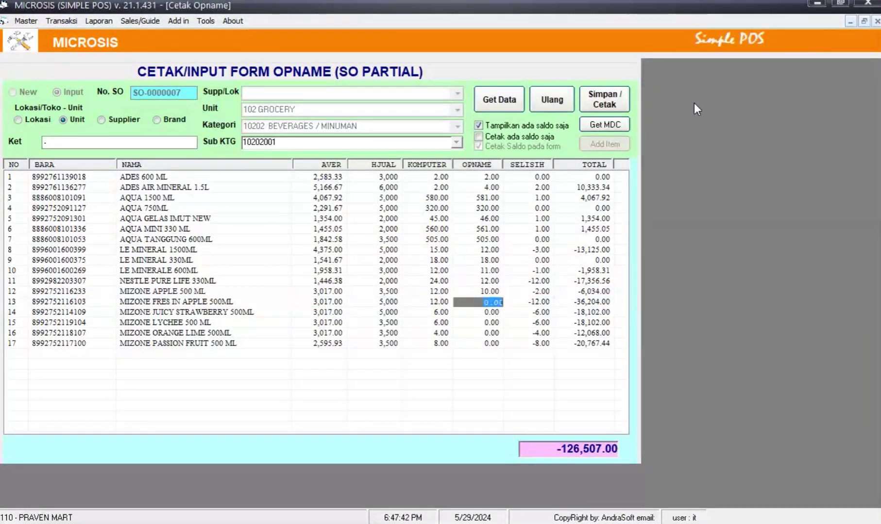
text(12)
key(Return)
key(Return)
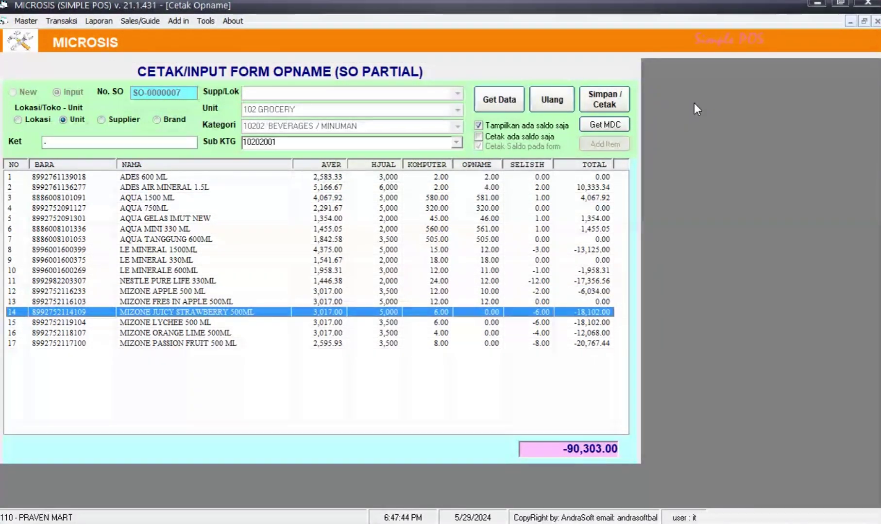
key(Return)
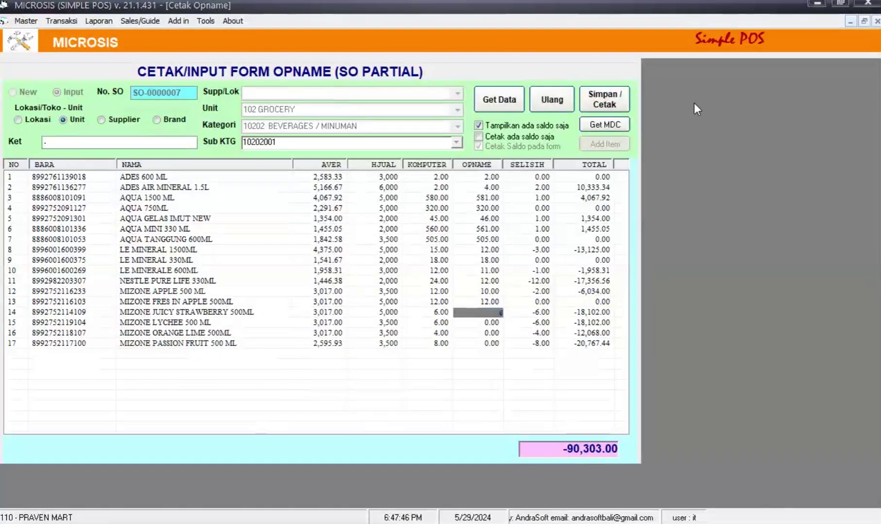
text(6)
key(Return)
key(Return)
Set the opname count to 4 for both MIZONE LYCHEE 500 ML and MIZONE ORANGE LIME 500ML
key(Return)
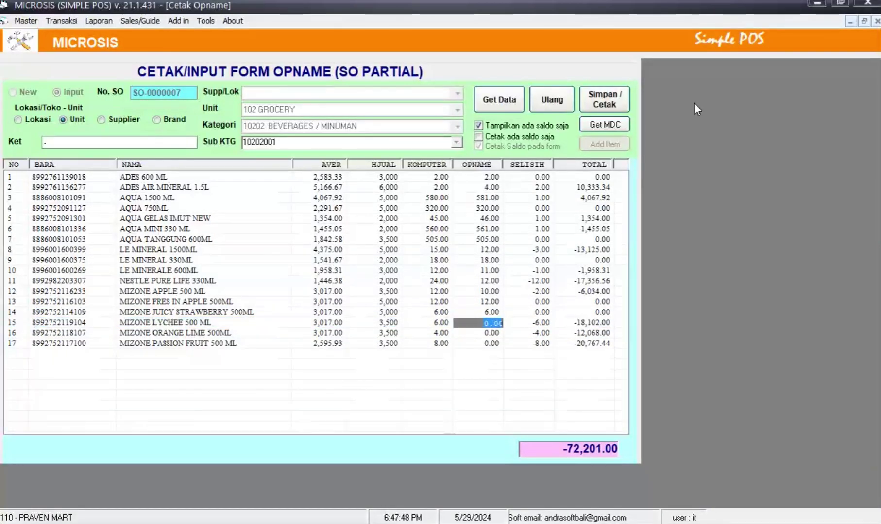
text(4)
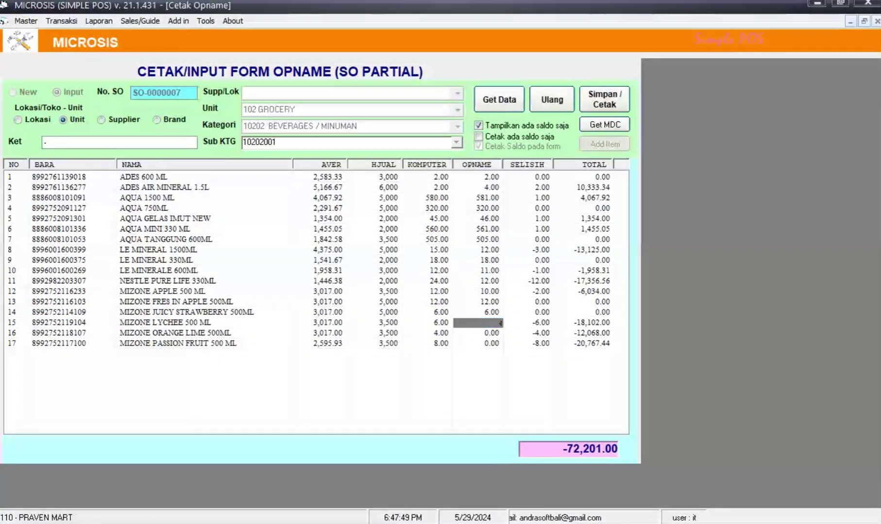
key(Return)
key(Return)
key(Return)
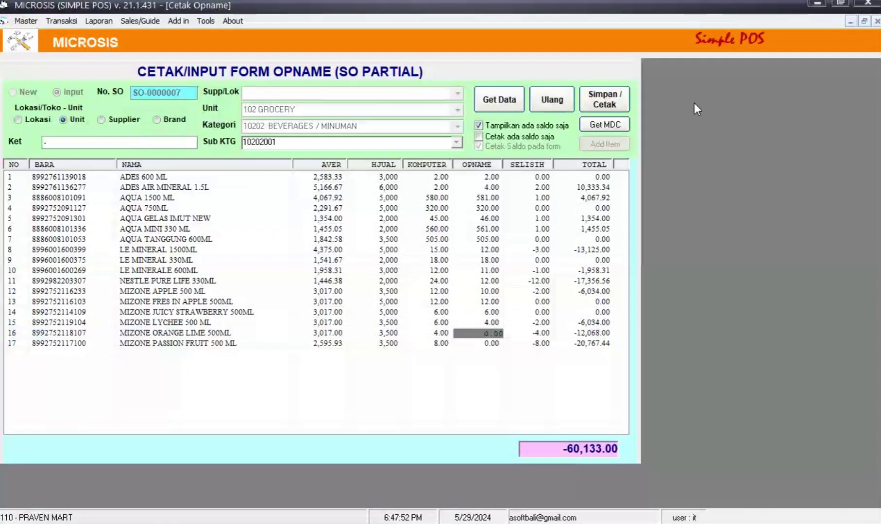
text(4)
key(Return)
key(Return)
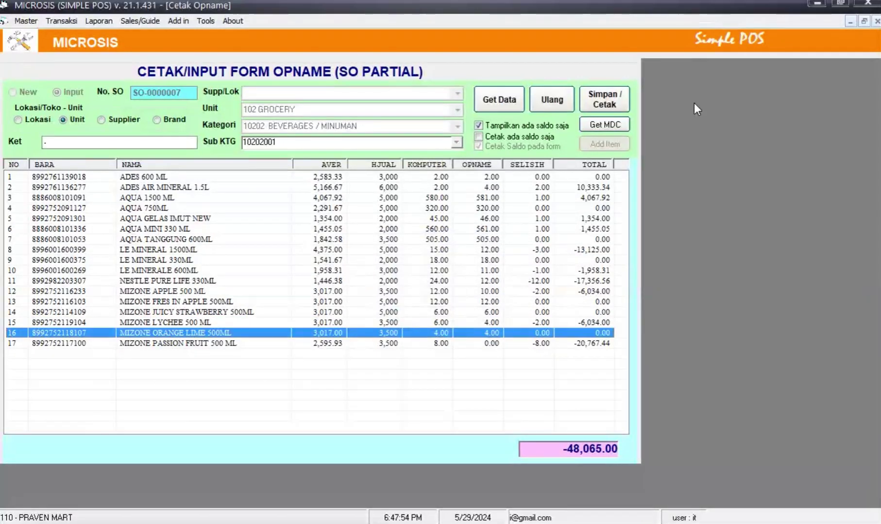
Set the opname count to 10 for MIZONE PASSION FRUIT 500 ML
key(Return)
text(10)
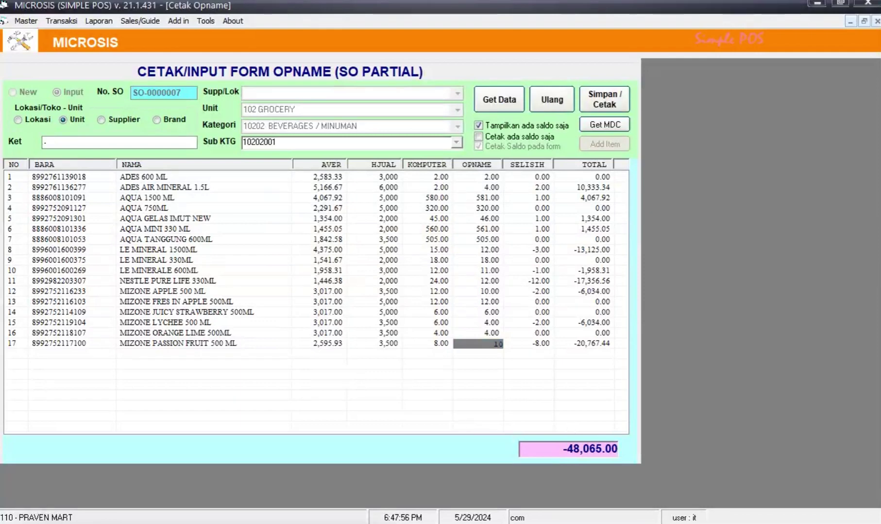
key(Return)
key(Return)
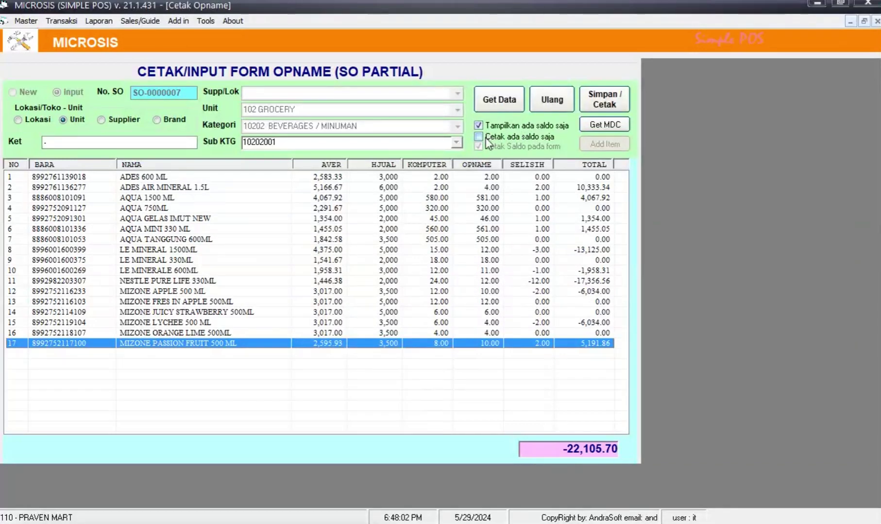
Save the completed opname counts and review the generated stock opname report
click(599, 106)
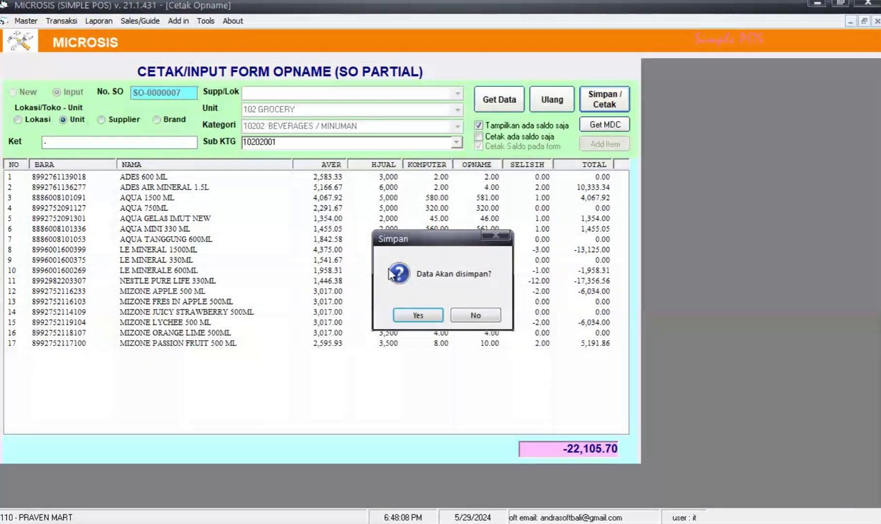
drag(435, 244, 331, 248)
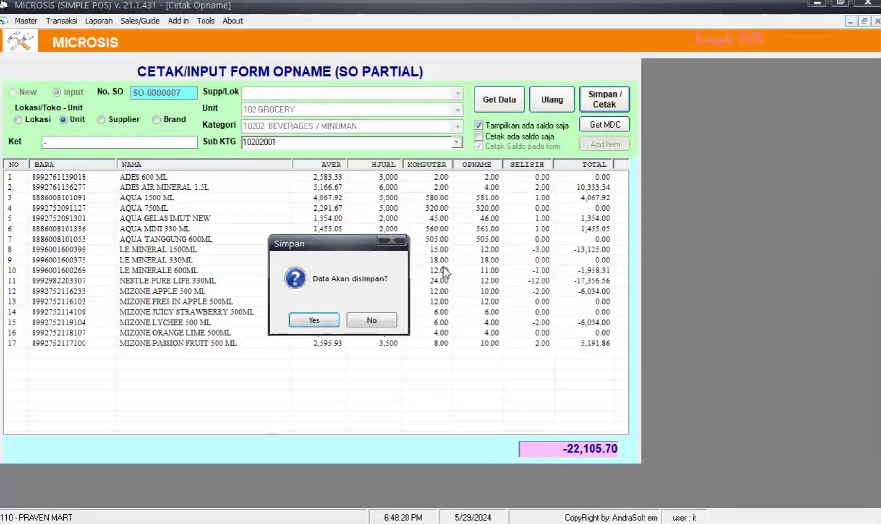
click(314, 321)
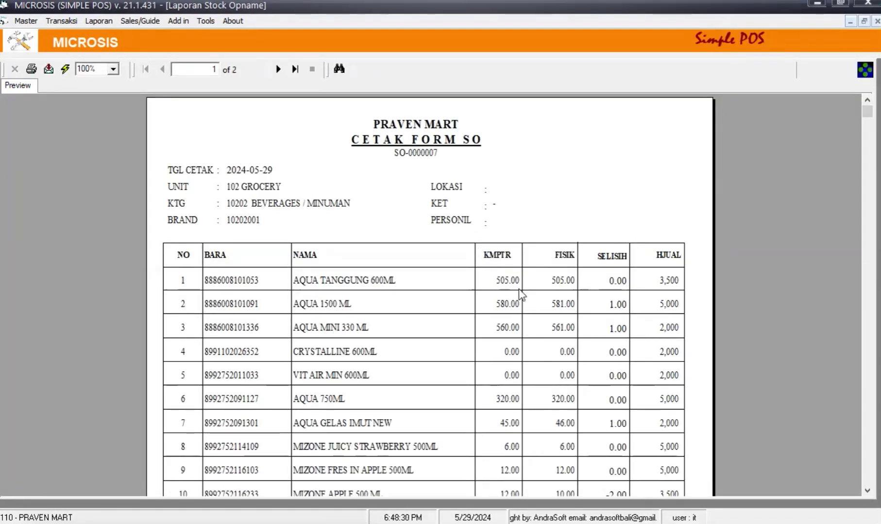
scroll(534, 287, down, 3)
scroll(548, 276, down, 3)
scroll(548, 276, up, 6)
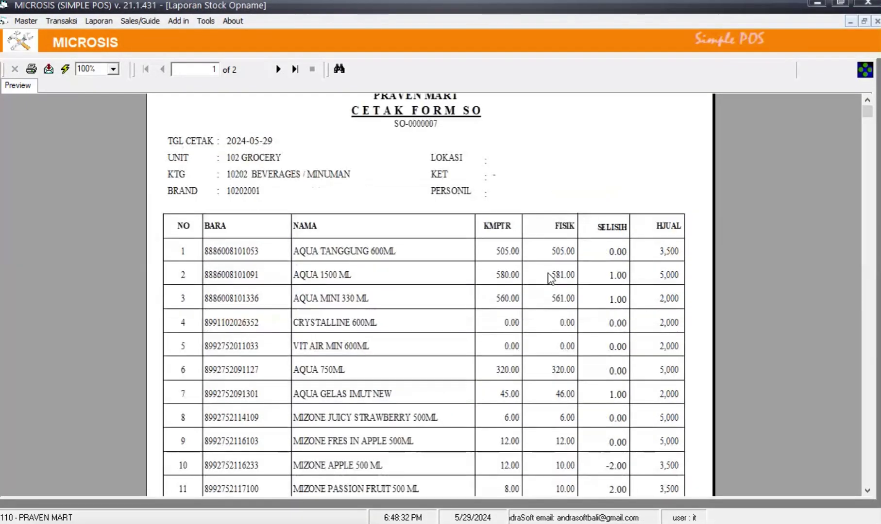
Load SO-0000007 in the Aprove/Adjusment Form SO screen and review the stock differences, including the NESTLE PURE LIFE 330ML row
click(422, 124)
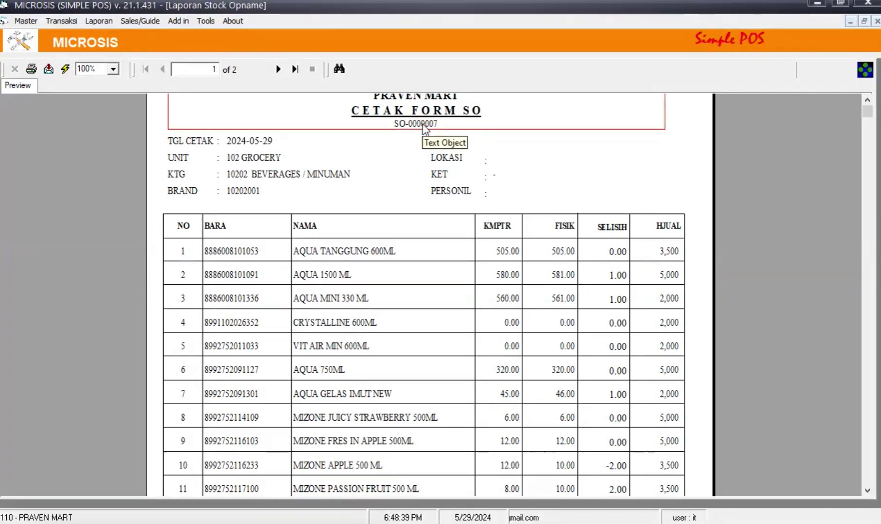
click(68, 21)
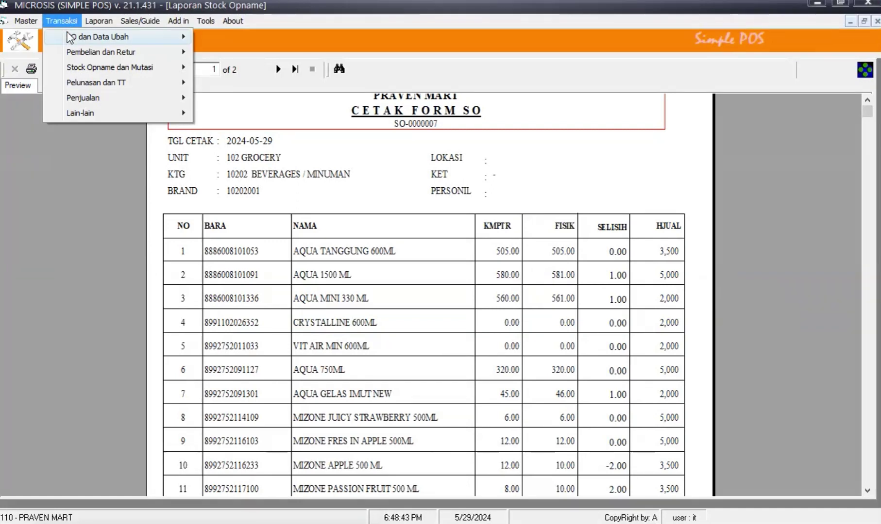
mouse_move(101, 67)
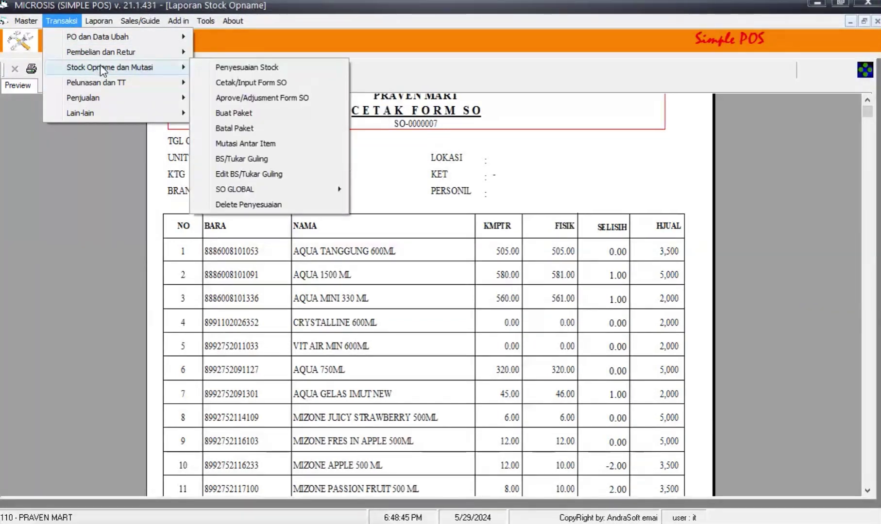
click(236, 100)
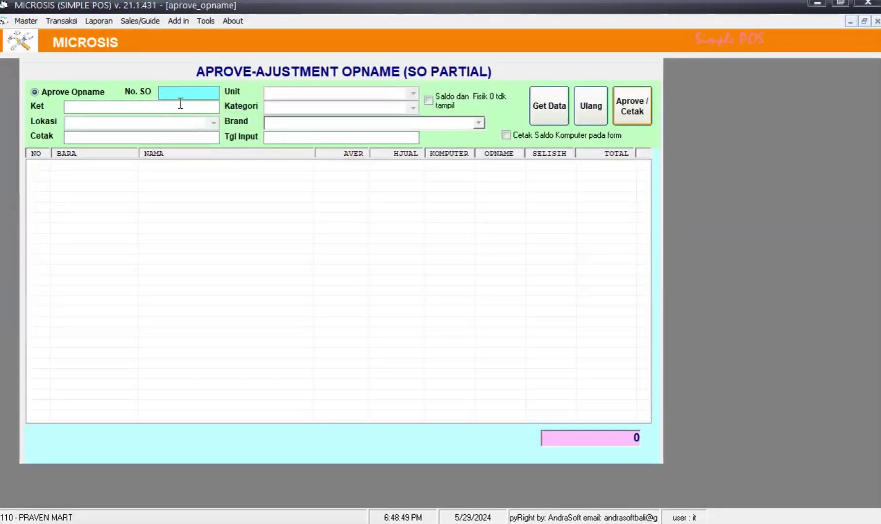
right_click(171, 92)
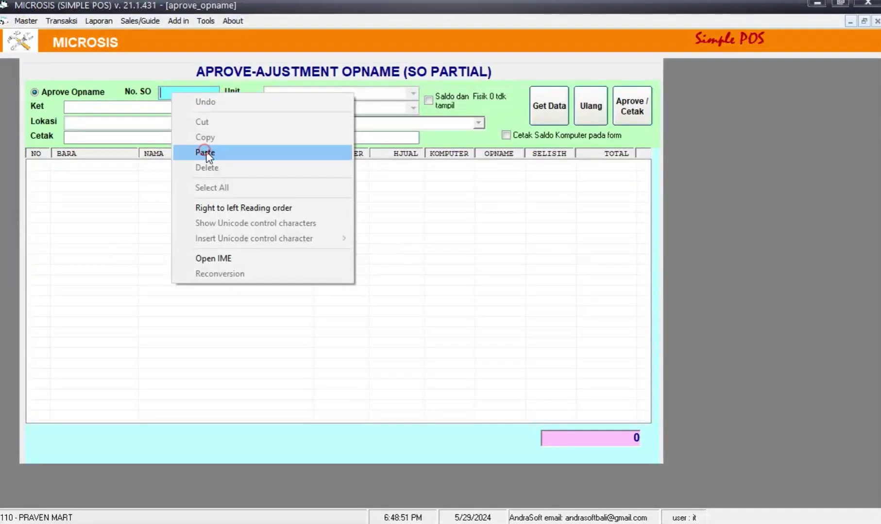
click(205, 152)
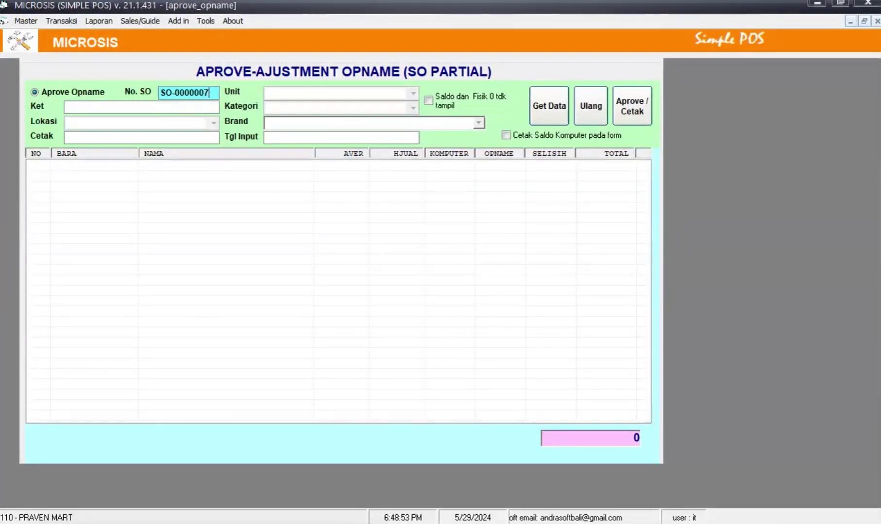
key(Return)
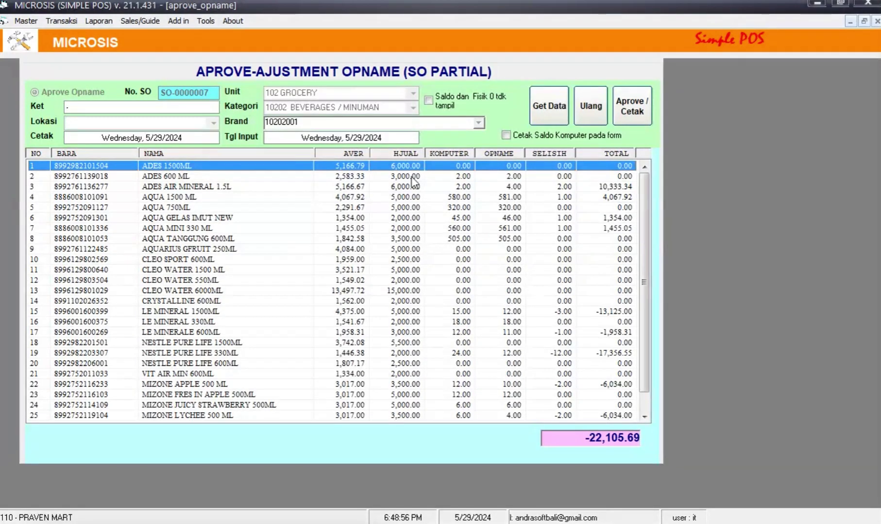
scroll(641, 250, down, 1)
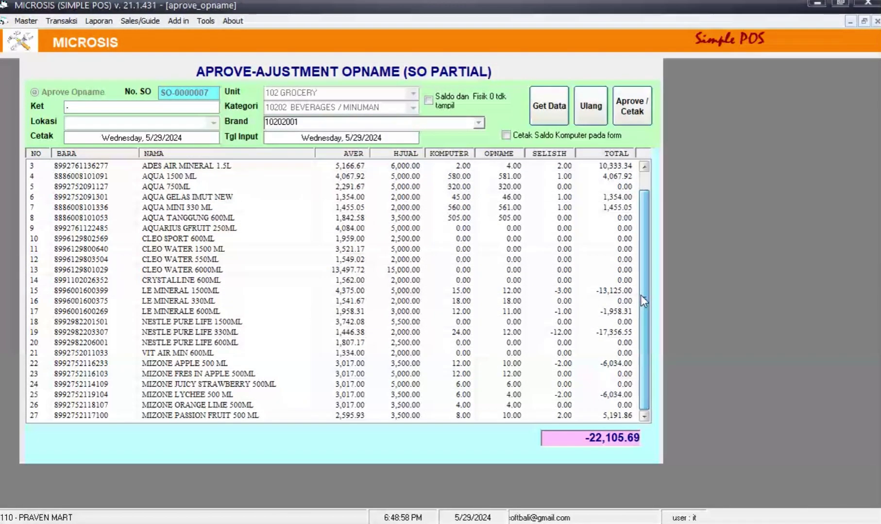
scroll(651, 196, up, 1)
scroll(645, 236, down, 2)
scroll(648, 199, up, 2)
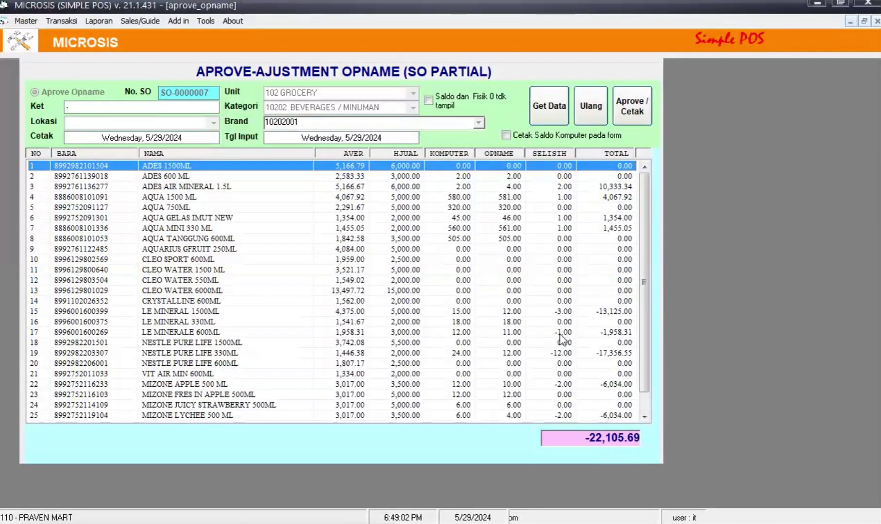
click(558, 357)
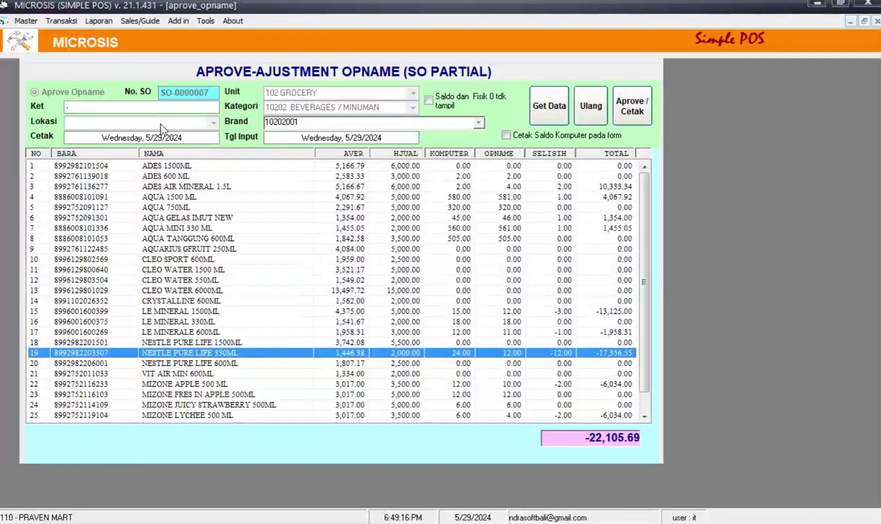
Reopen the Cetak/Input Form SO screen in Input mode and load form SO-0000007
click(72, 22)
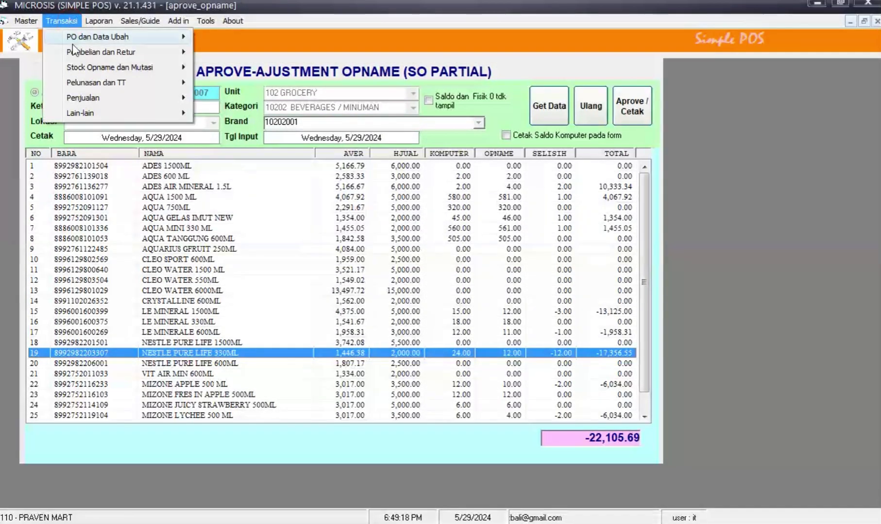
mouse_move(150, 69)
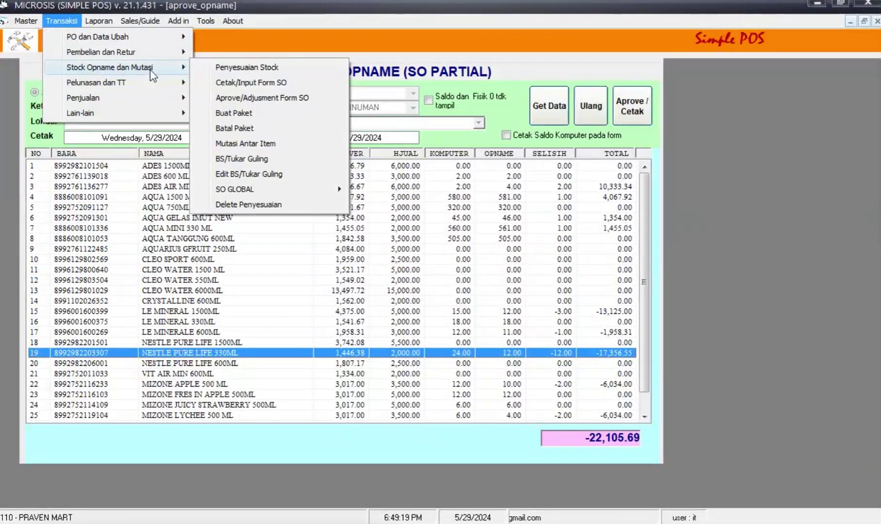
click(239, 86)
click(57, 93)
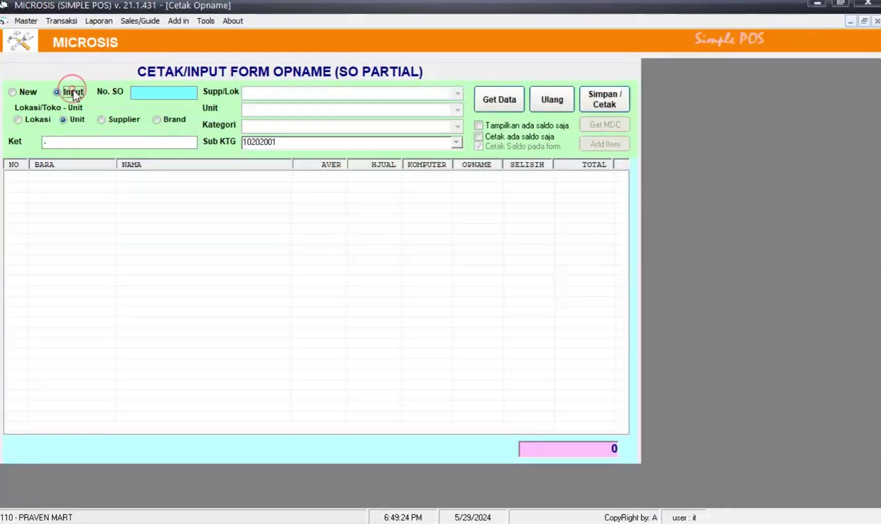
right_click(142, 92)
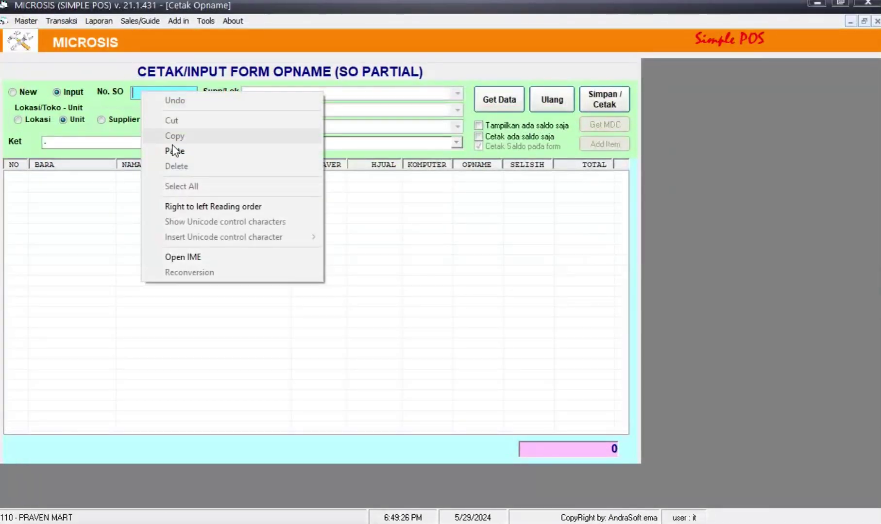
click(175, 149)
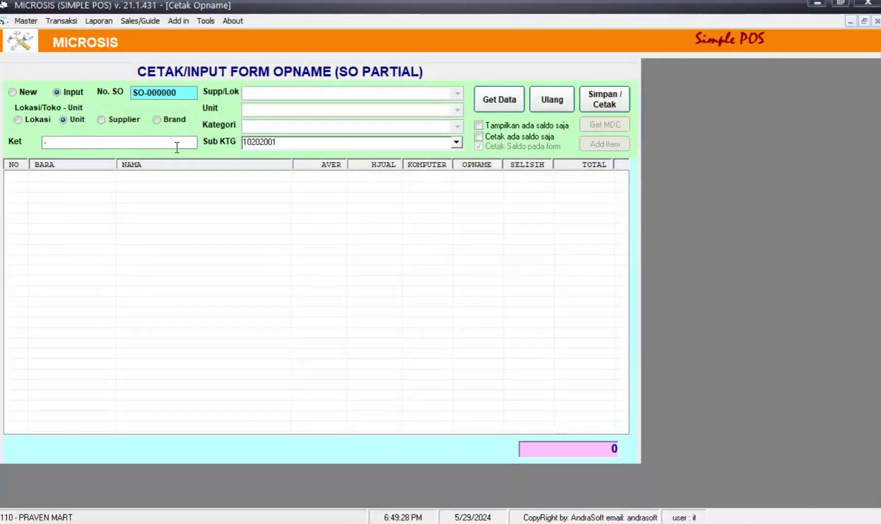
key(Return)
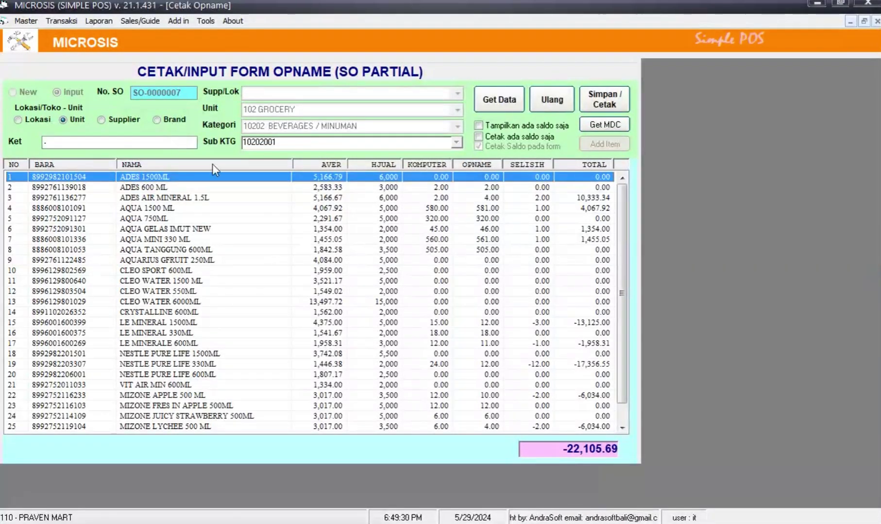
Limit the opname item list to items that have a stock balance
key(Down)
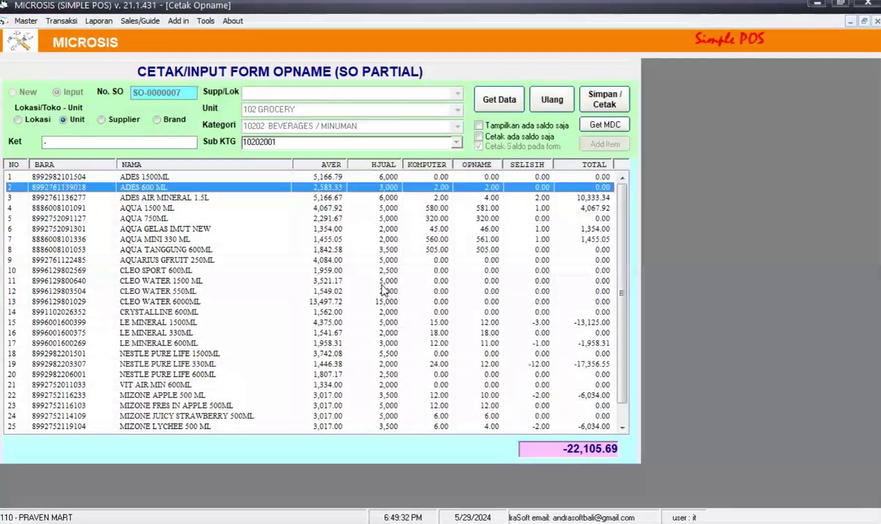
key(Down)
key(Up)
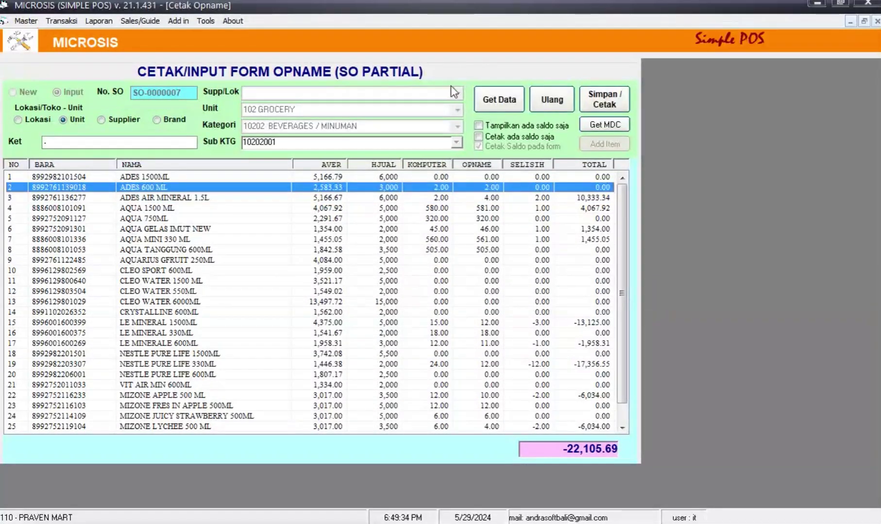
click(490, 128)
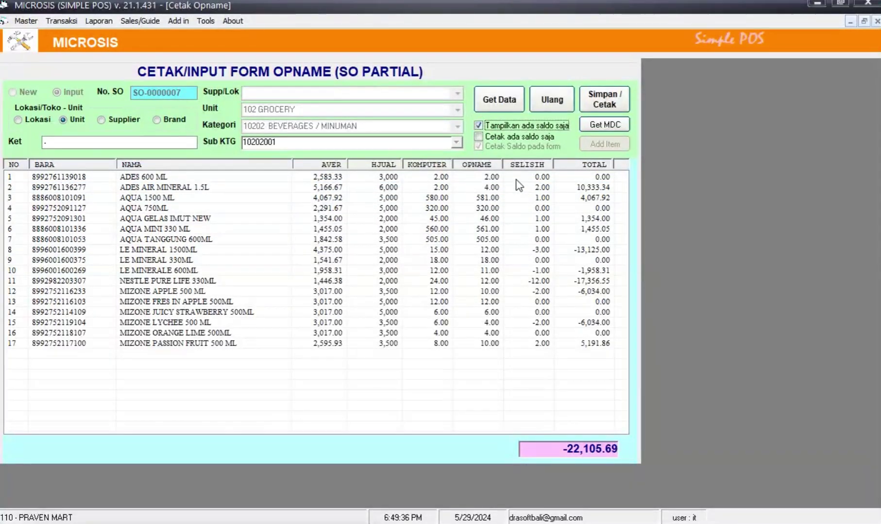
Correct the opname quantity of NESTLE PURE LIFE 330ML to 25
click(512, 281)
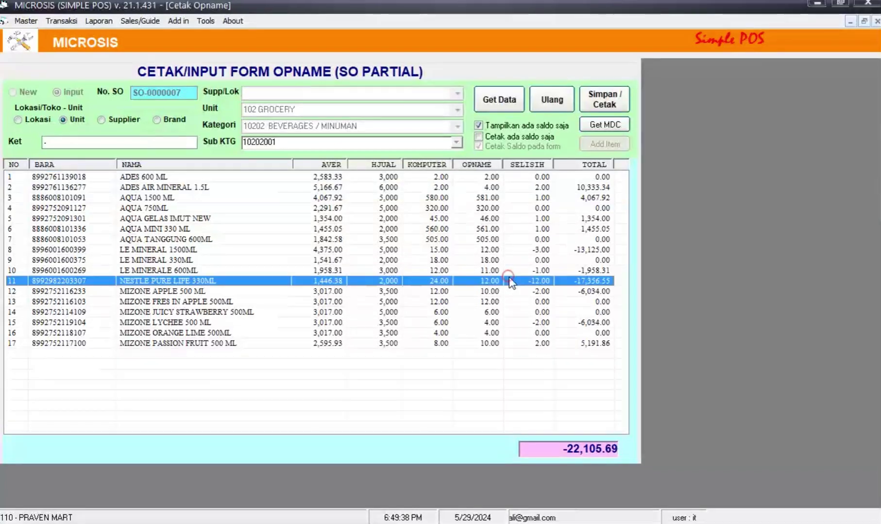
key(Return)
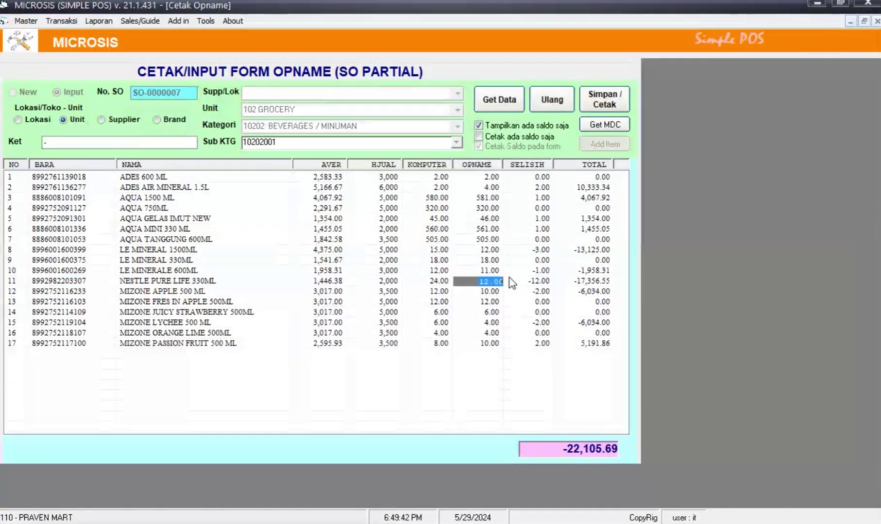
text(25)
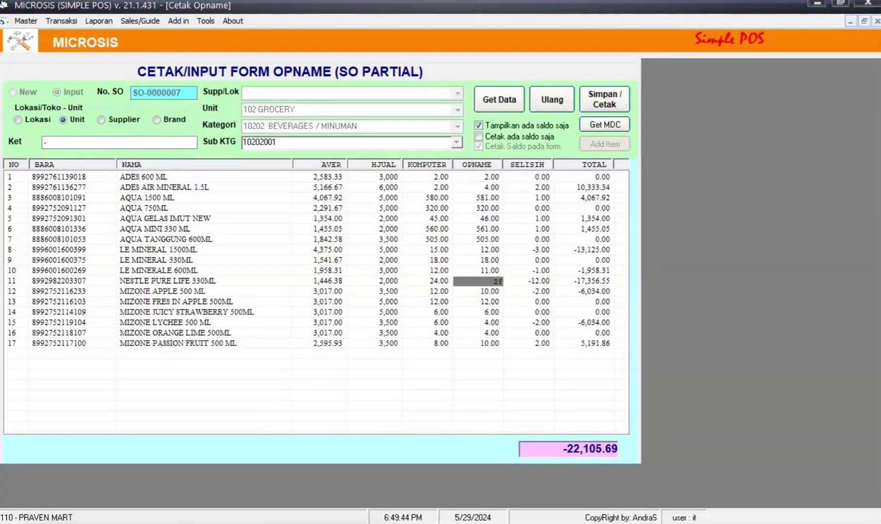
key(Return)
key(Return)
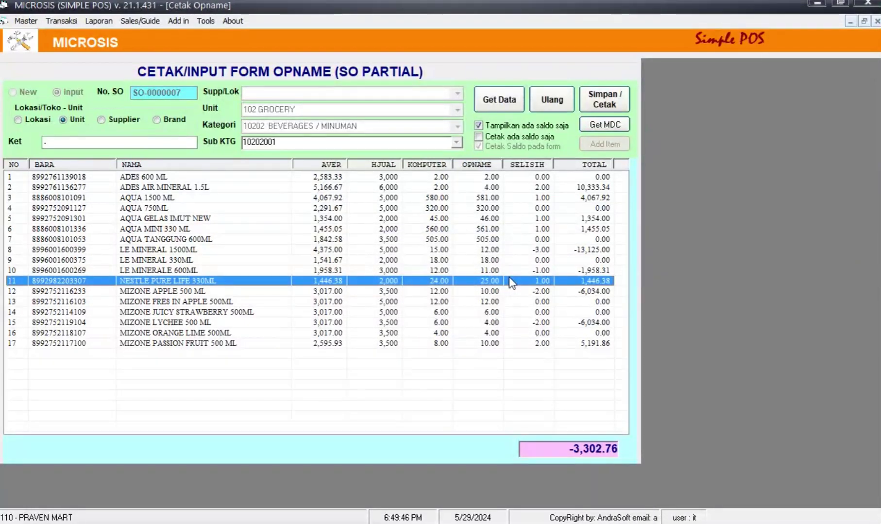
Correct the opname quantity of LE MINERAL 1500ML to 15
key(Up)
key(Up)
key(Up)
key(Up)
key(Down)
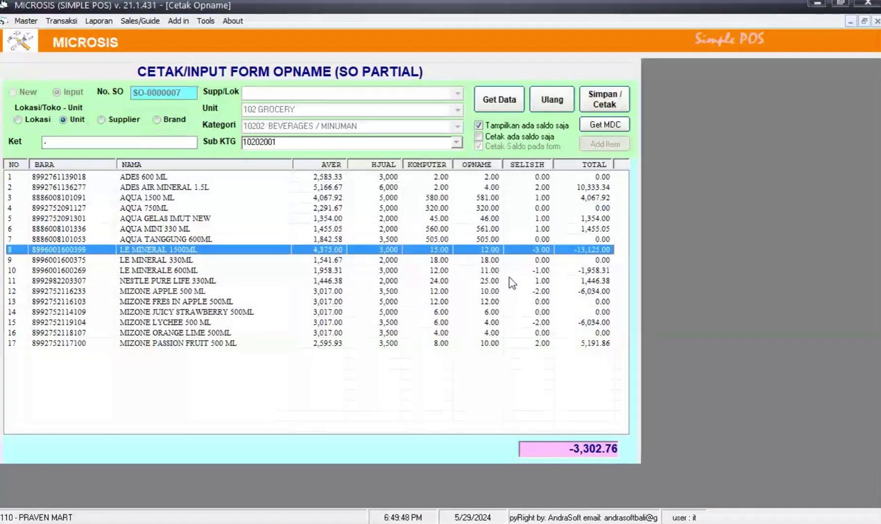
key(Down)
key(Up)
key(Return)
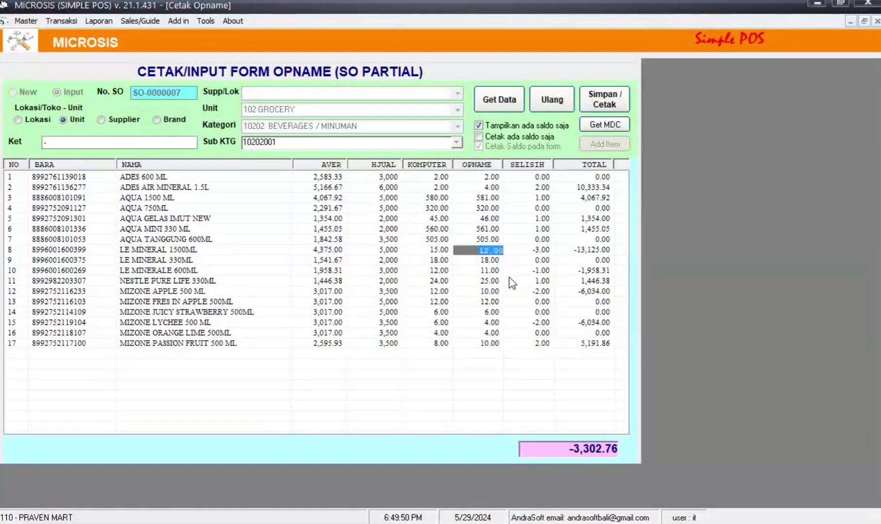
text(15)
key(Return)
key(Return)
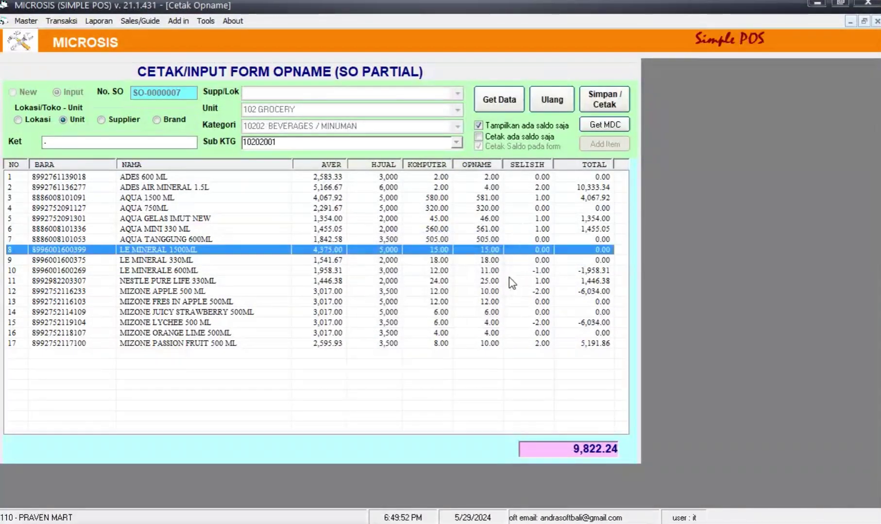
Check the remaining item rows, down through the MIZONE products, for stock differences that need correction
key(Down)
key(Down)
key(Down)
key(Down)
key(Down)
key(Down)
key(Down)
key(Down)
key(Down)
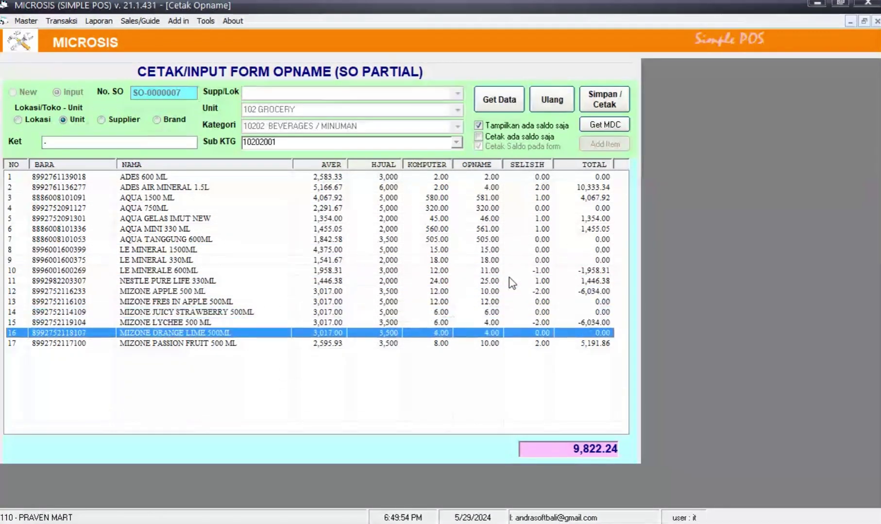
key(Up)
key(Up)
key(Up)
key(Up)
key(Up)
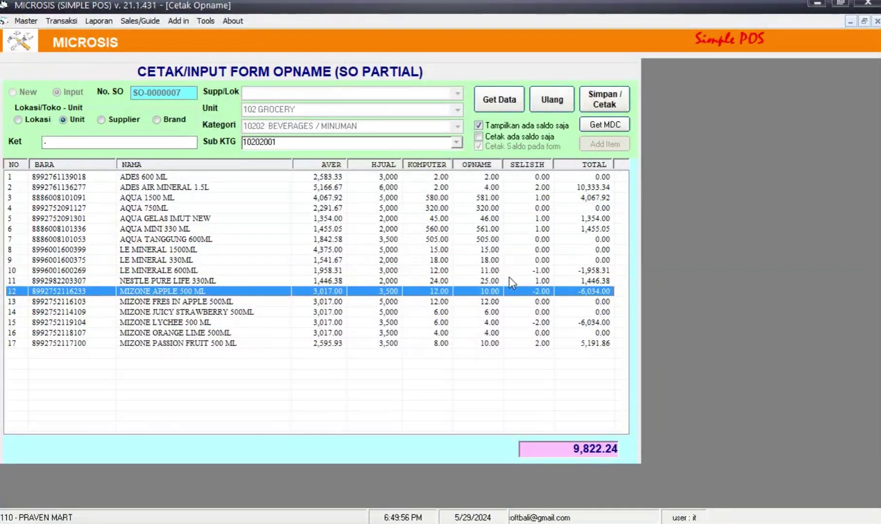
key(Up)
key(Down)
key(Down)
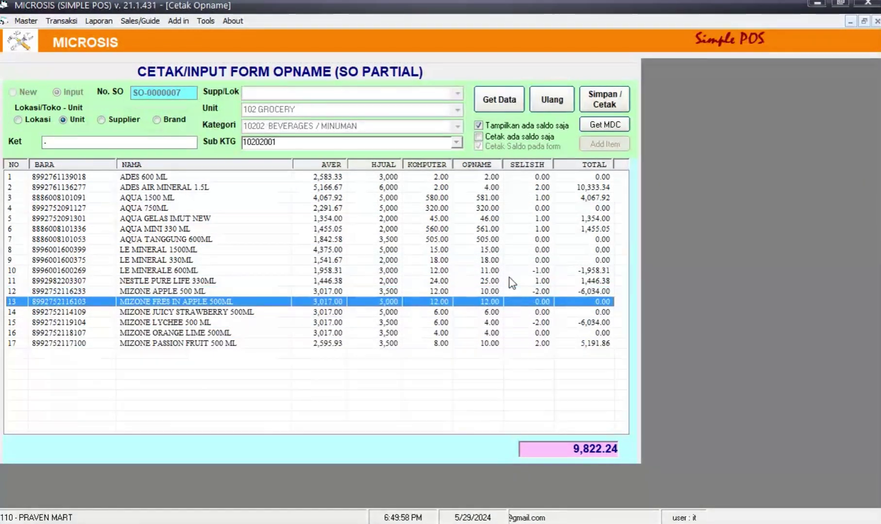
Save the corrected opname counts and return to the Aprove/Adjusment Form SO screen
click(606, 102)
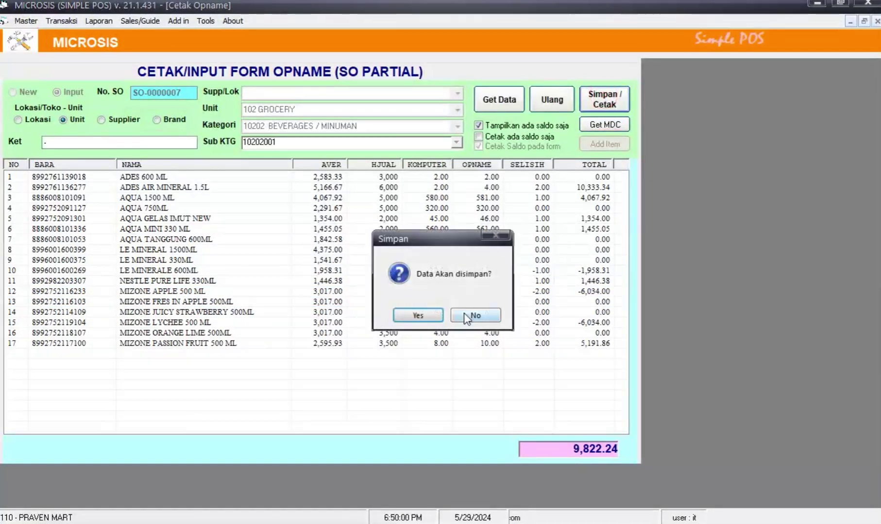
click(417, 315)
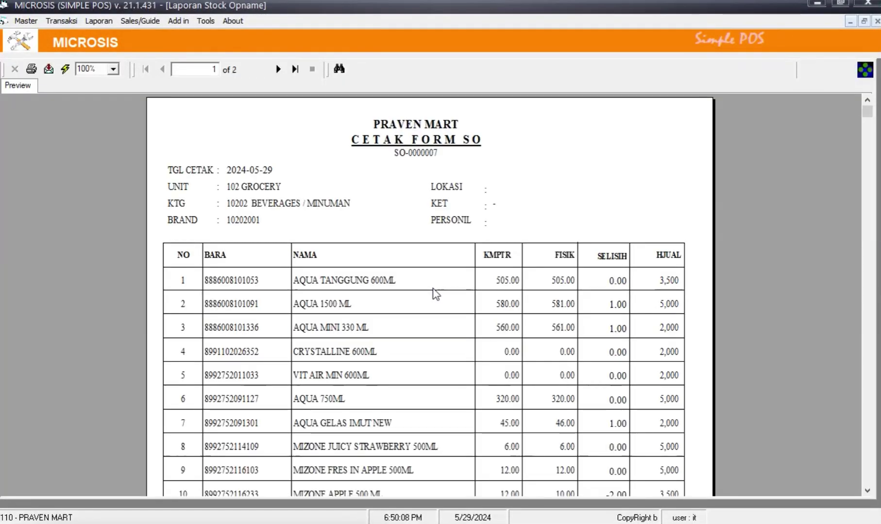
click(64, 21)
mouse_move(135, 67)
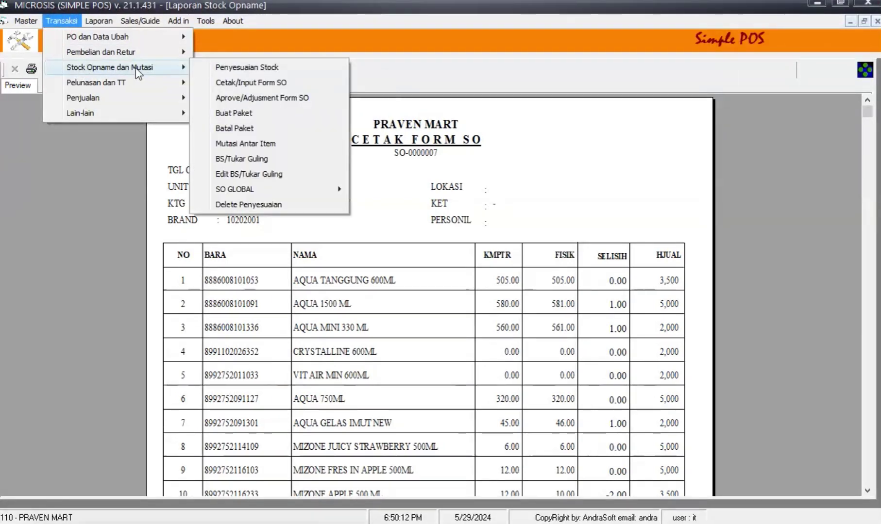
click(228, 97)
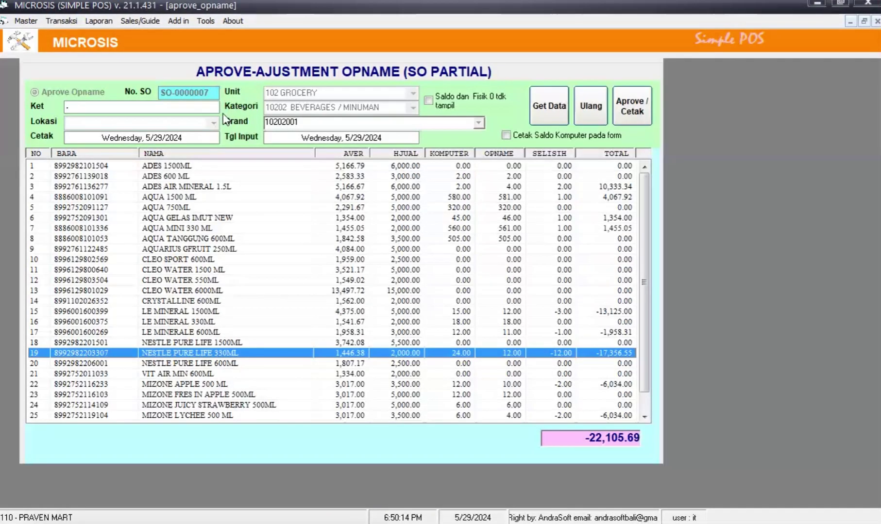
Clear the old approval data, reload form SO-0000007 and review the stock differences across the whole item list
click(590, 106)
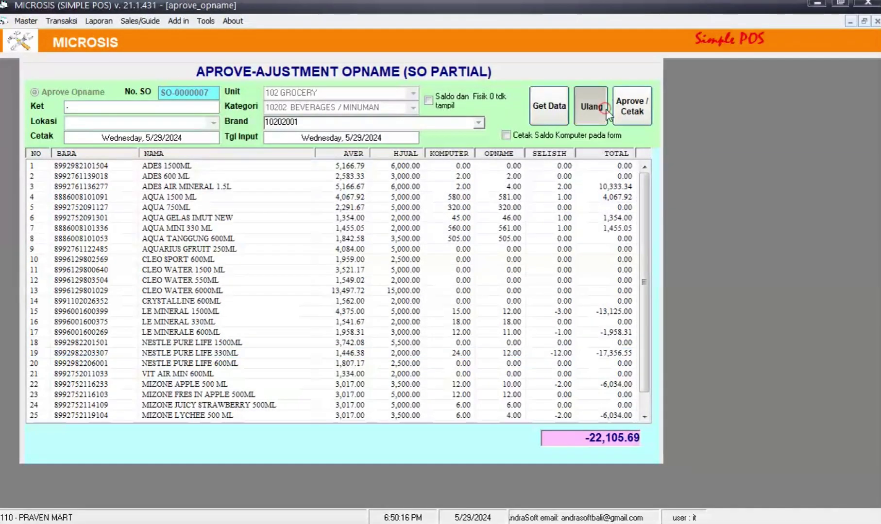
right_click(175, 95)
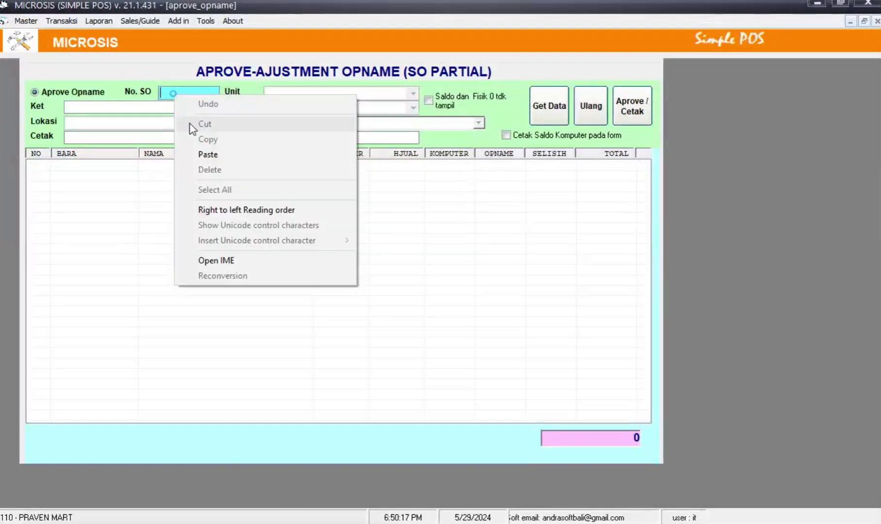
click(209, 156)
text(7)
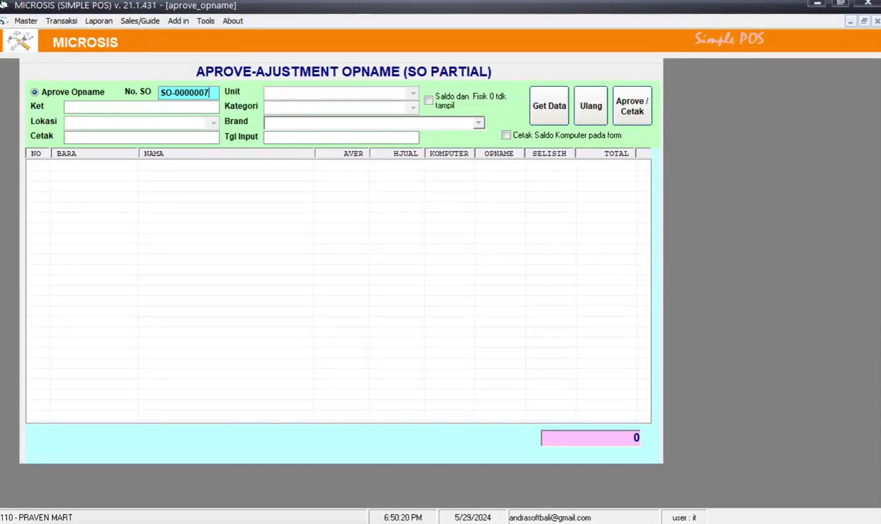
key(Return)
scroll(453, 303, down, 1)
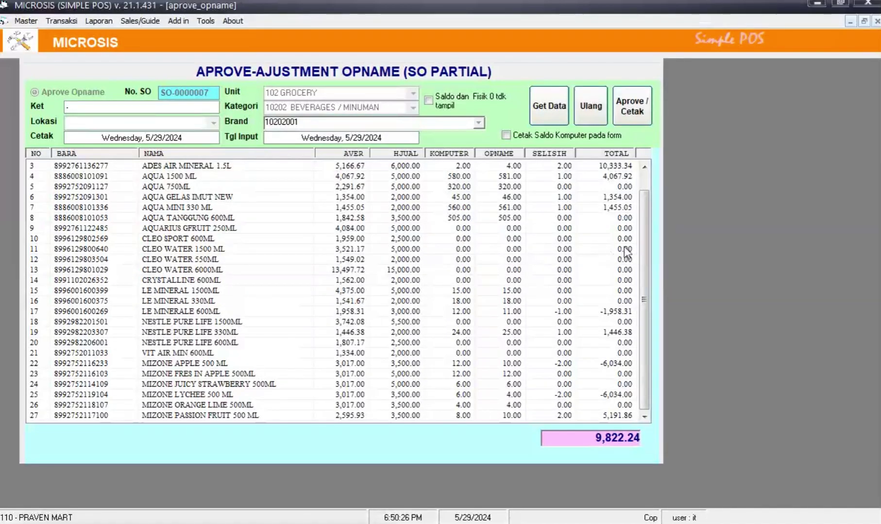
scroll(646, 257, up, 1)
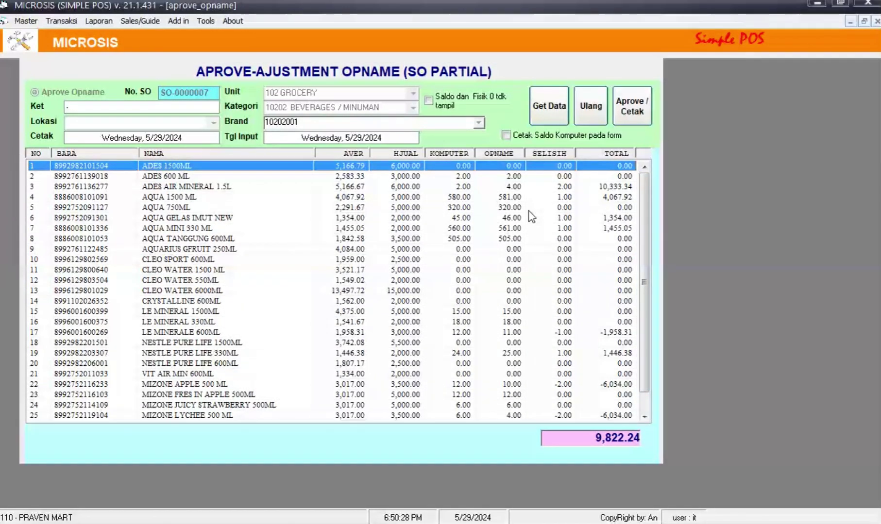
scroll(462, 238, down, 1)
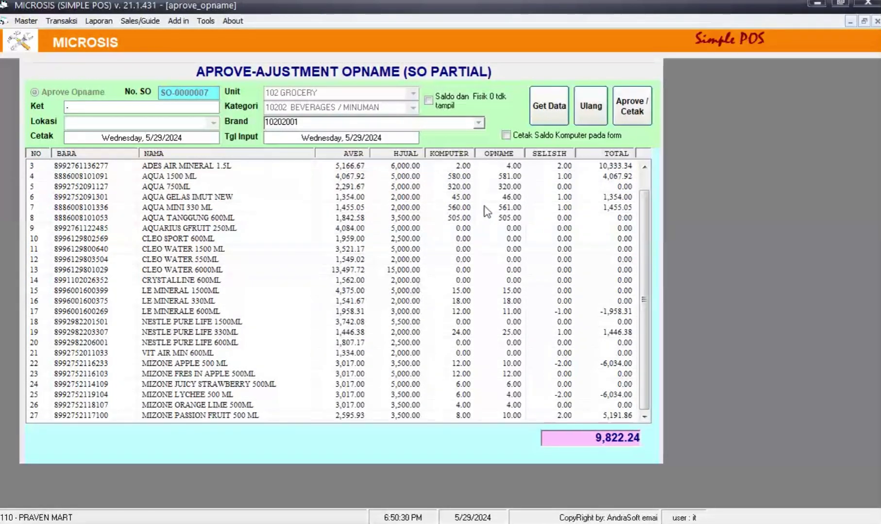
scroll(484, 213, up, 1)
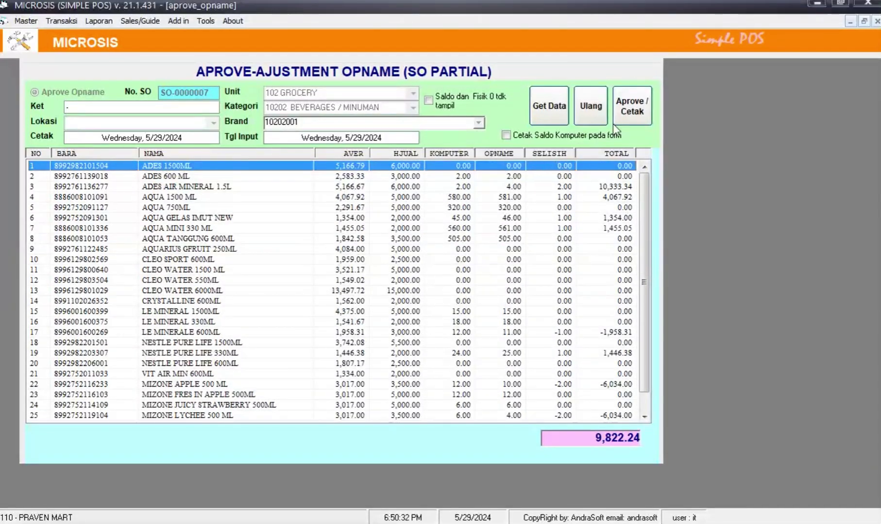
Approve and save the stock adjustment of SO-0000007, and compare the computer and physical quantities in the generated form
click(628, 115)
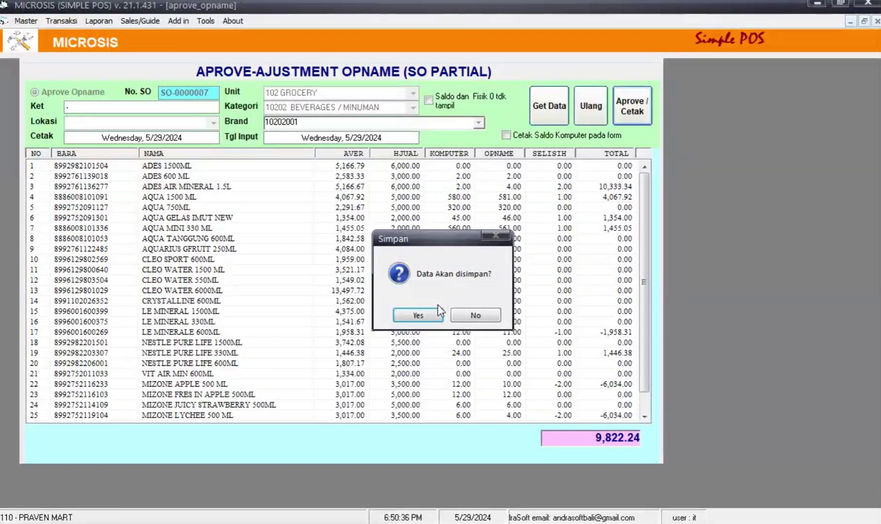
click(421, 316)
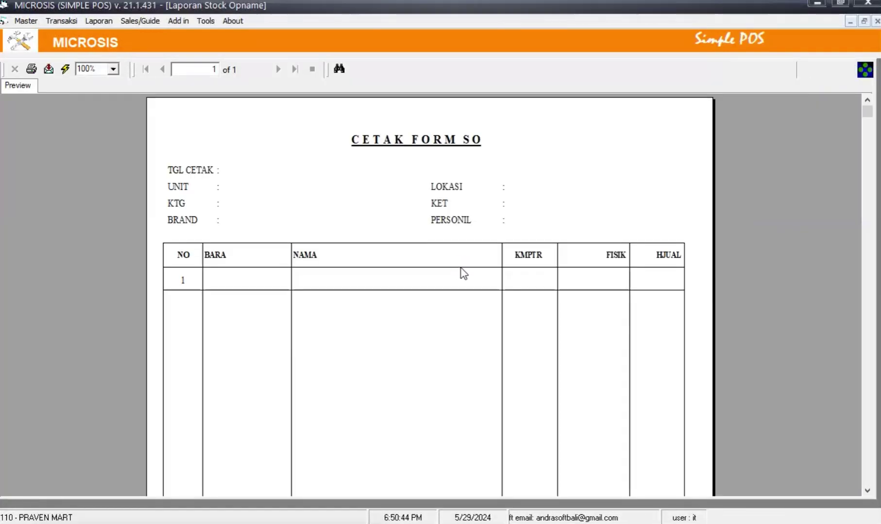
scroll(548, 280, down, 5)
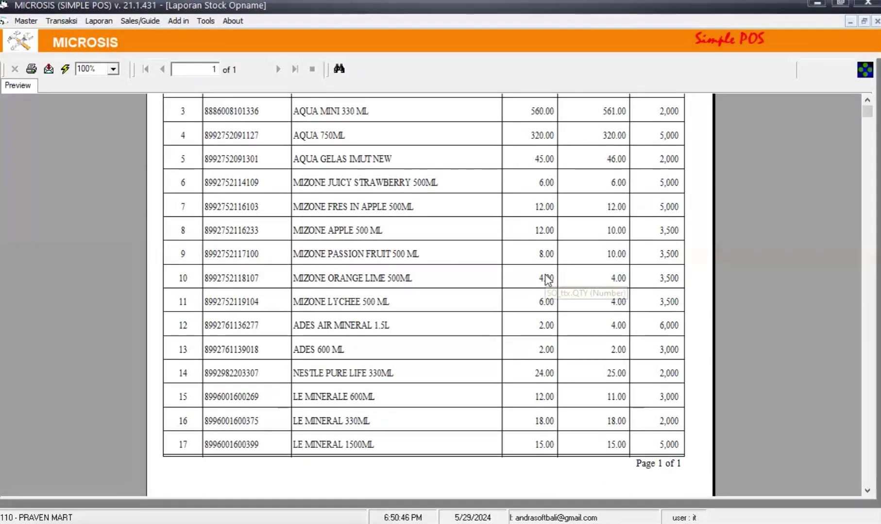
scroll(547, 281, up, 5)
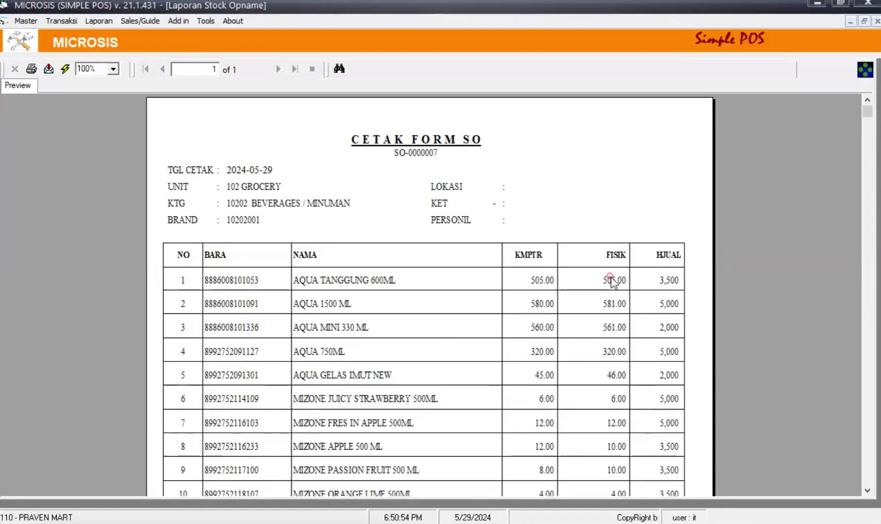
scroll(616, 276, down, 5)
scroll(625, 257, up, 5)
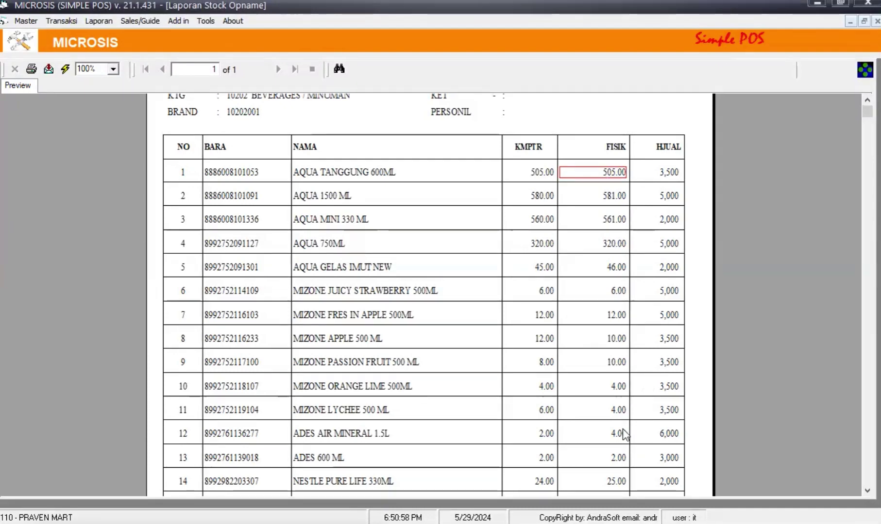
scroll(625, 436, down, 5)
scroll(620, 439, up, 8)
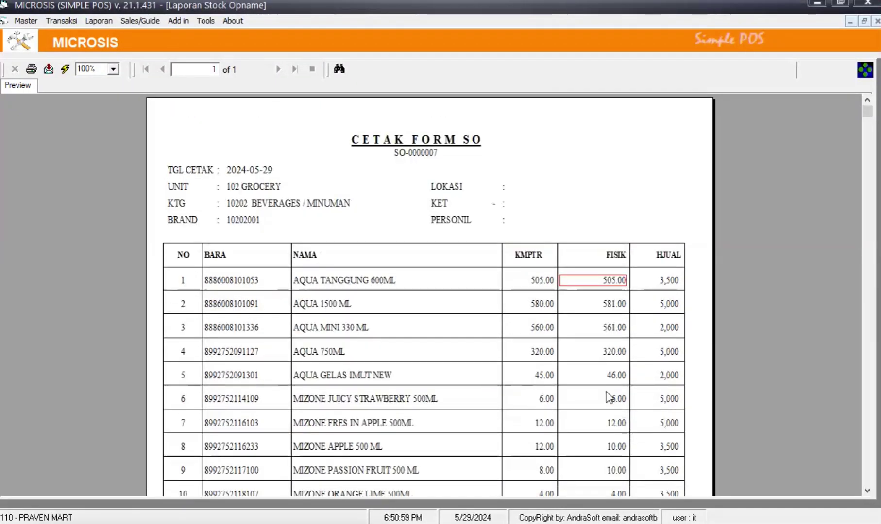
Generate the Laporan Stock Opname for 5/29/2024 with all stock, grouped by Sub Kategori
click(100, 21)
click(121, 68)
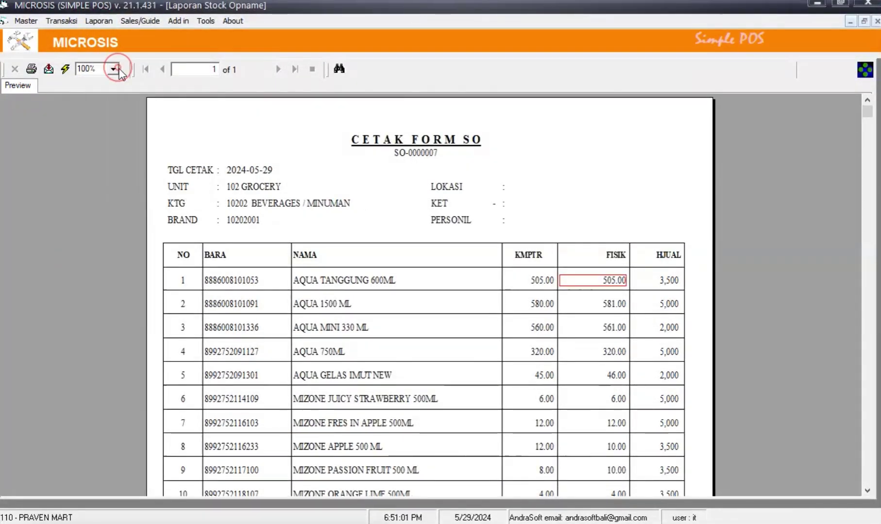
click(630, 80)
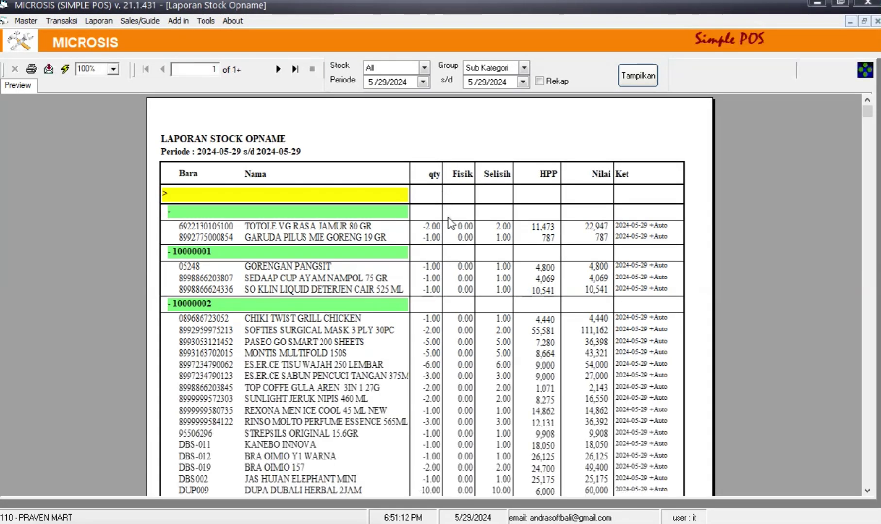
Examine the stock opname report from page 1 through page 5, including the differences and notes of each item
scroll(449, 224, down, 12)
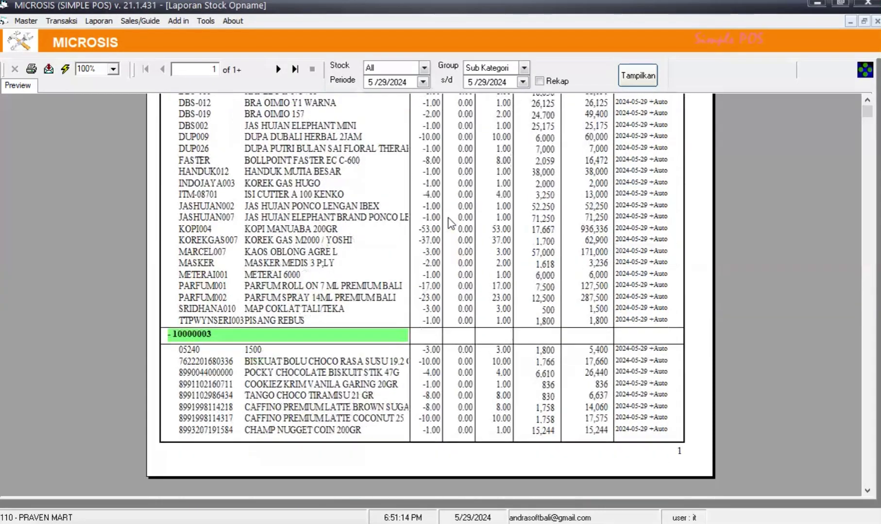
scroll(449, 223, up, 12)
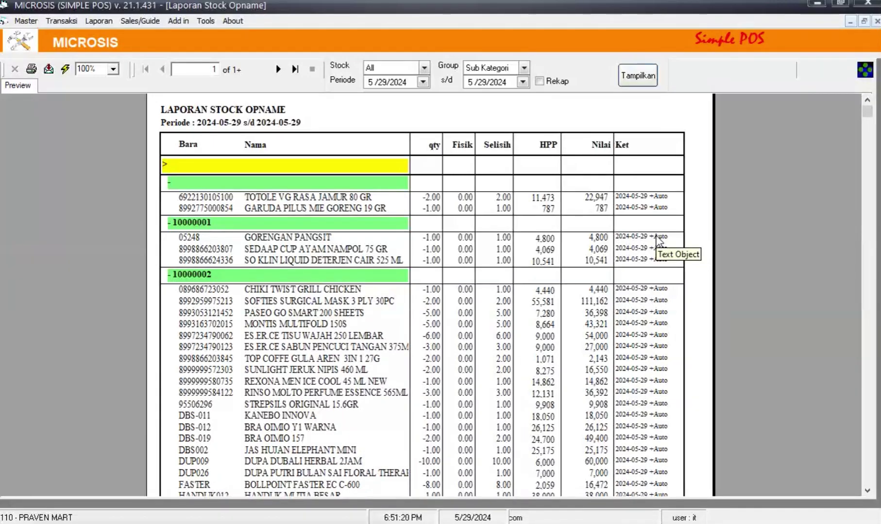
click(279, 71)
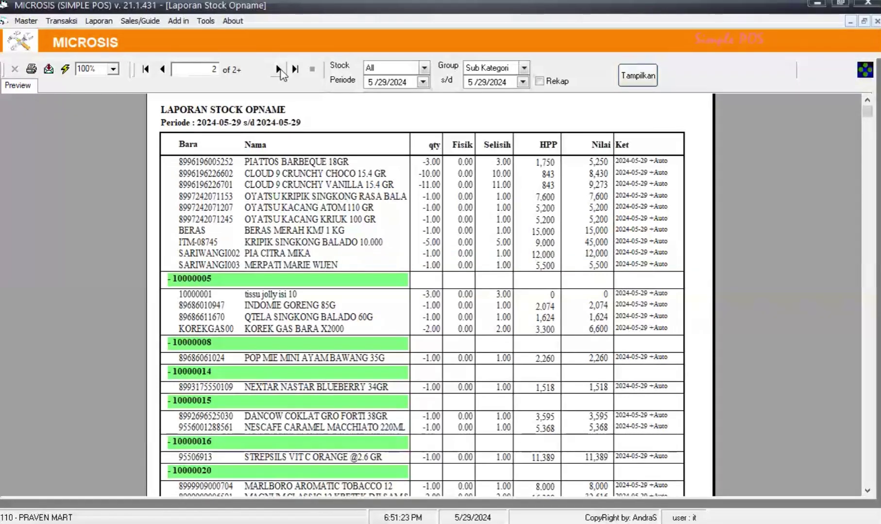
click(279, 71)
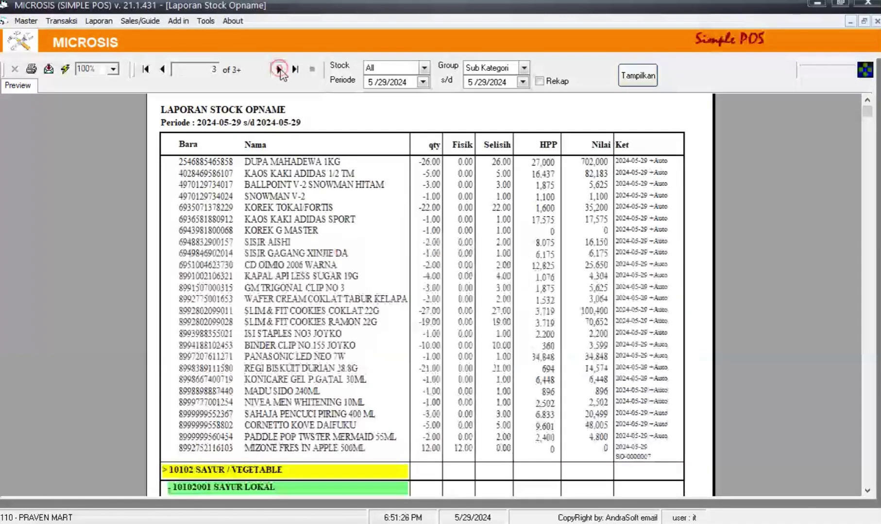
click(280, 71)
click(279, 71)
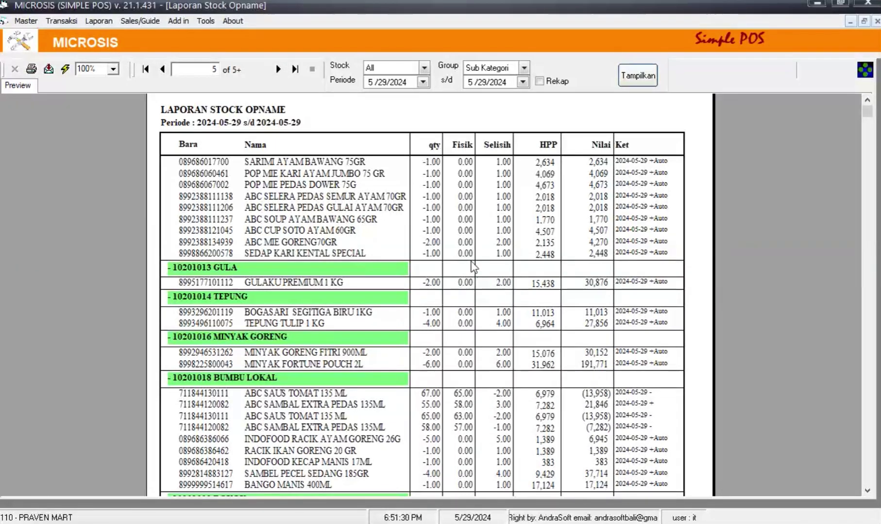
Locate the Penyesuaian Stock transaction and check the notes of the ABC sauce and sambal entries under BUMBU LOKAL in the report
click(75, 19)
mouse_move(104, 68)
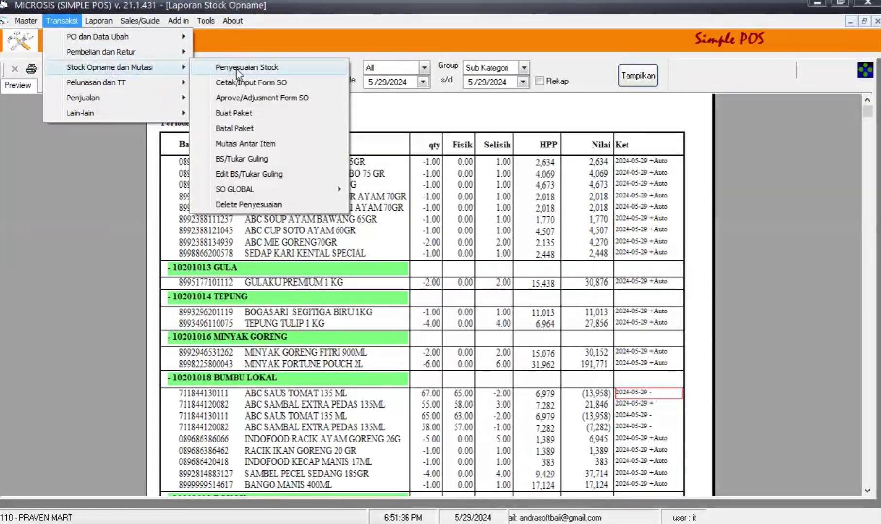
click(632, 405)
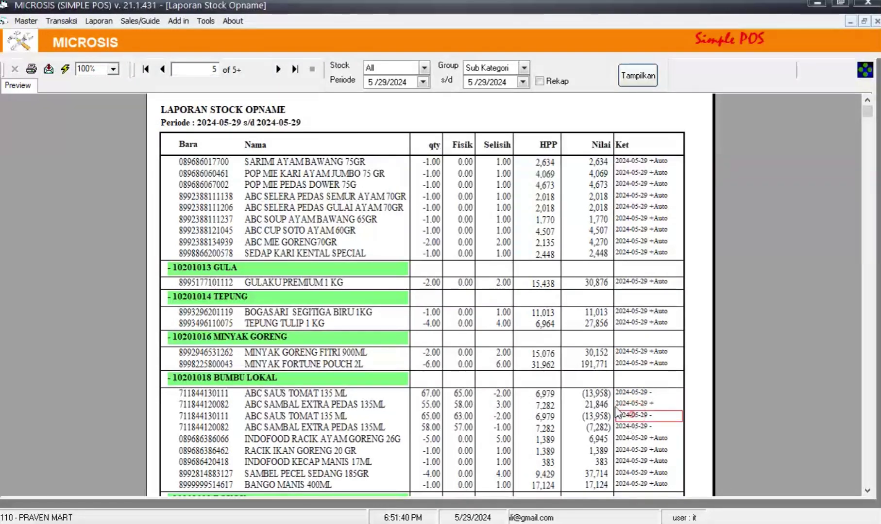
Examine the form-number notes of the water items in the AIR subcategory on page 5, from ADES 1500ML to AQUA MINI 330 ML
scroll(592, 369, down, 3)
scroll(592, 369, down, 6)
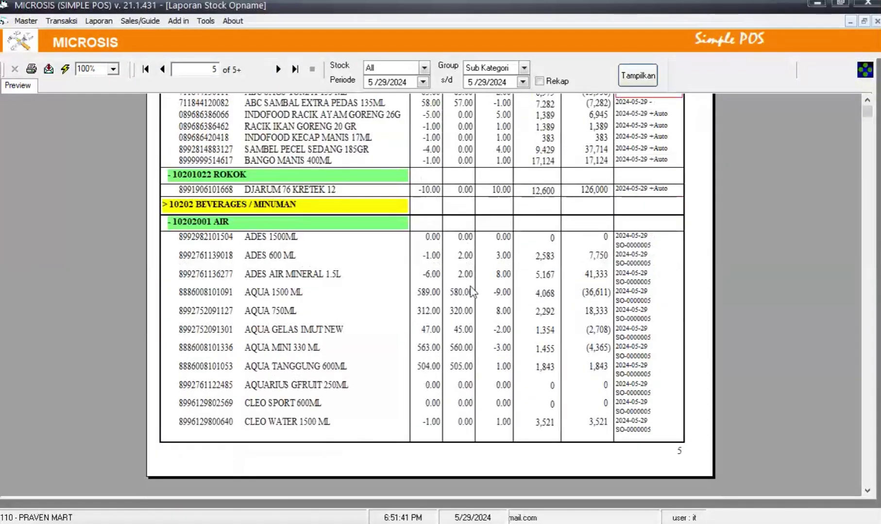
click(253, 239)
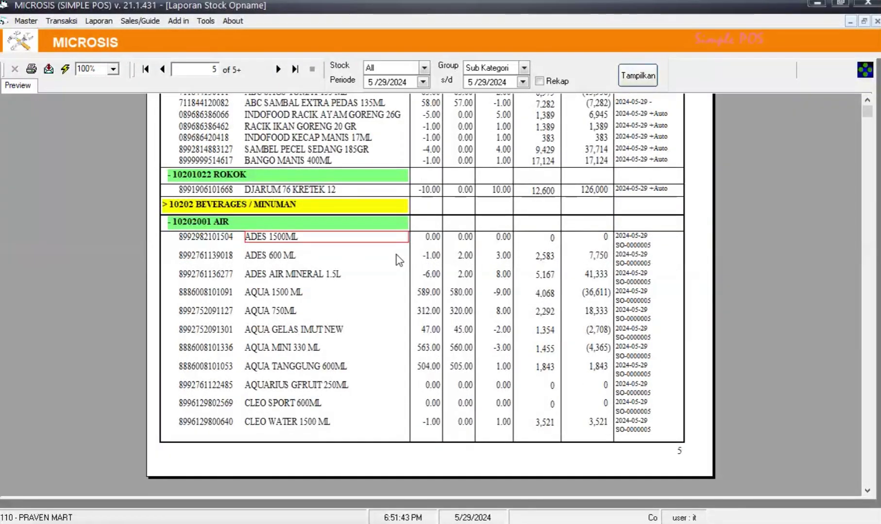
click(631, 242)
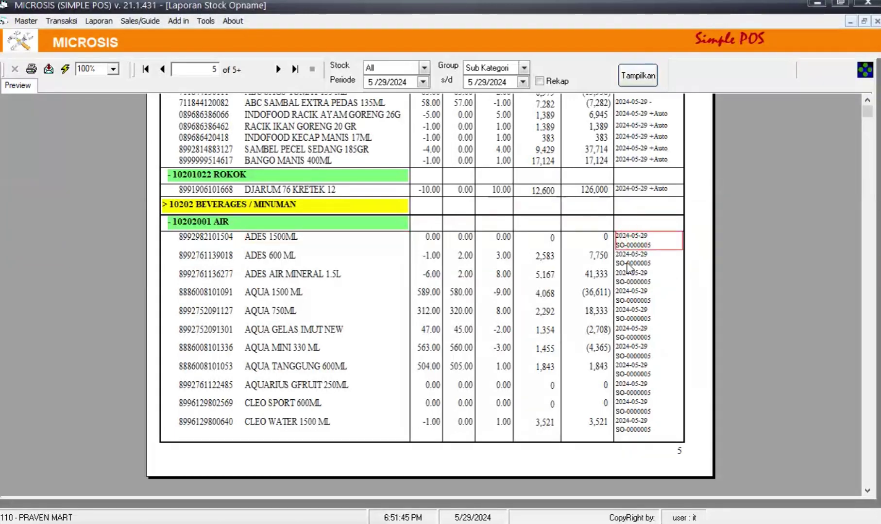
click(627, 263)
click(631, 283)
click(631, 295)
click(632, 311)
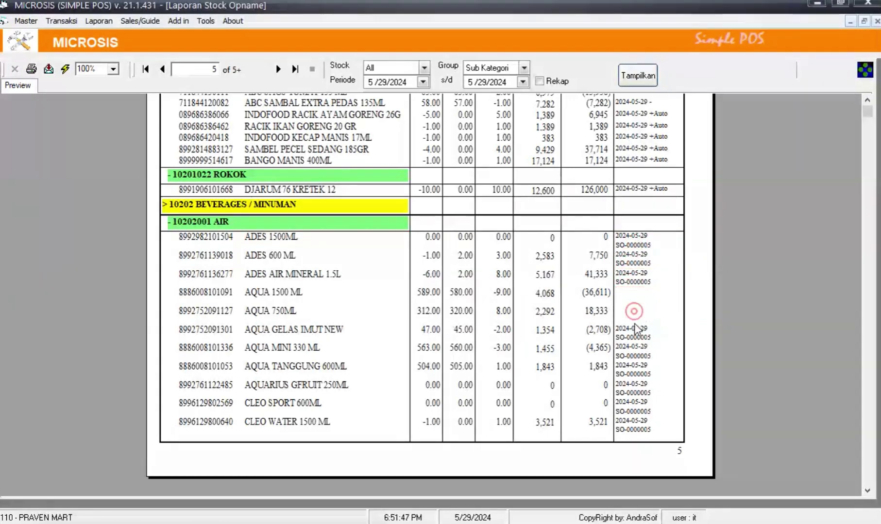
click(632, 337)
click(630, 357)
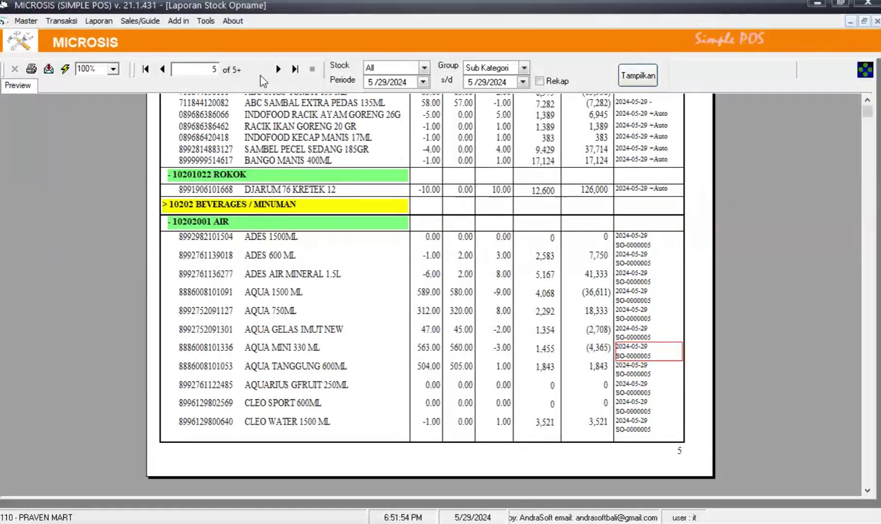
Go to page 6 of the report and compare the water item entries of form SO-0000005 with those of SO-0000007
click(278, 69)
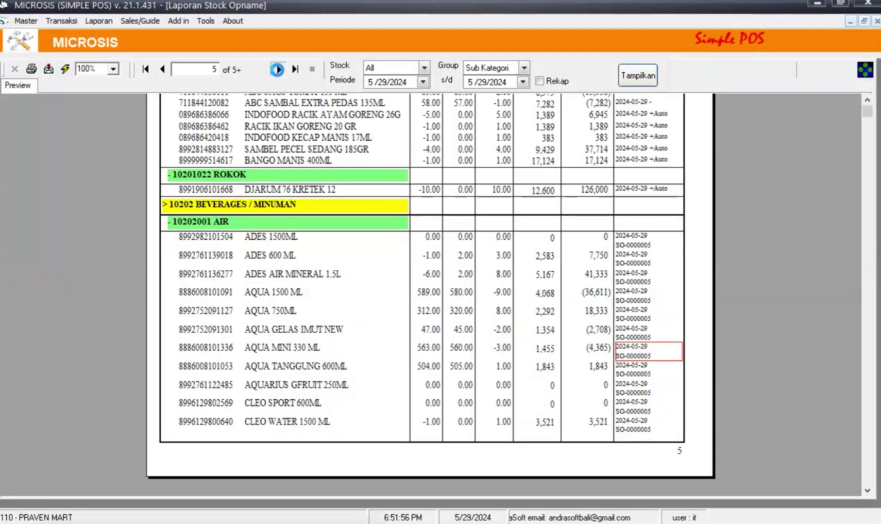
click(277, 69)
click(627, 272)
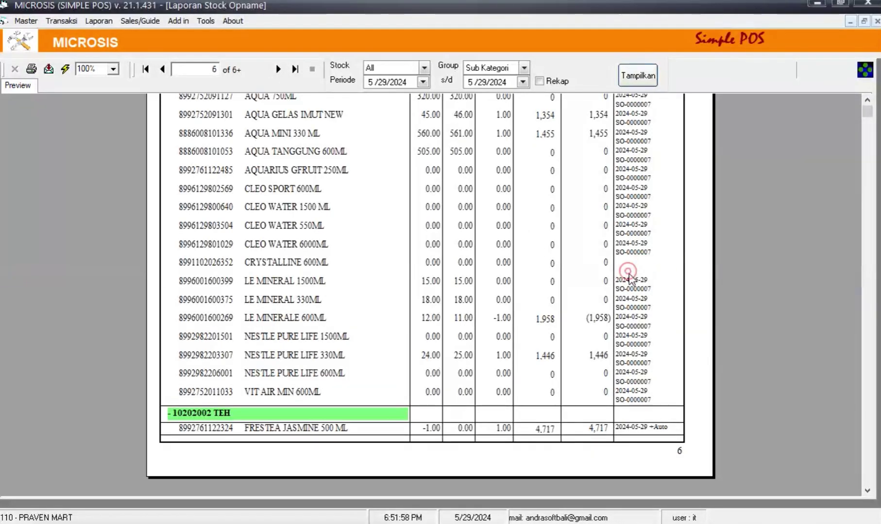
scroll(630, 280, up, 4)
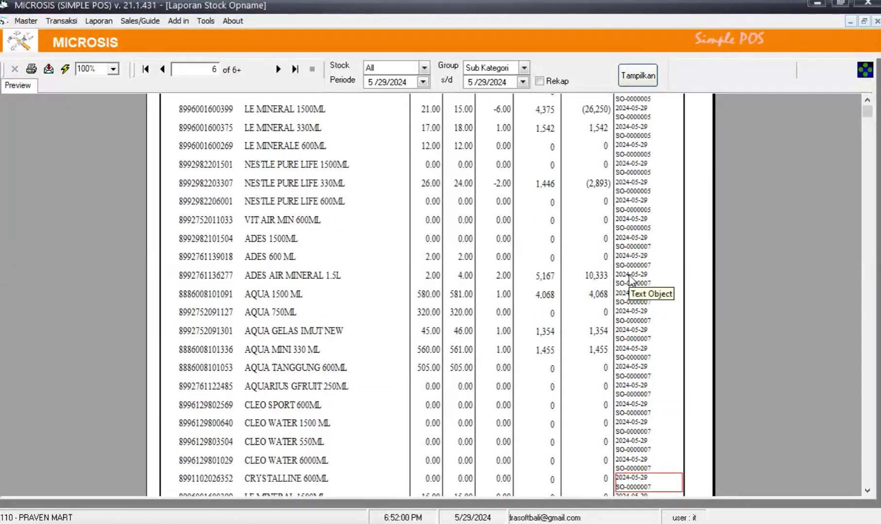
scroll(629, 279, up, 2)
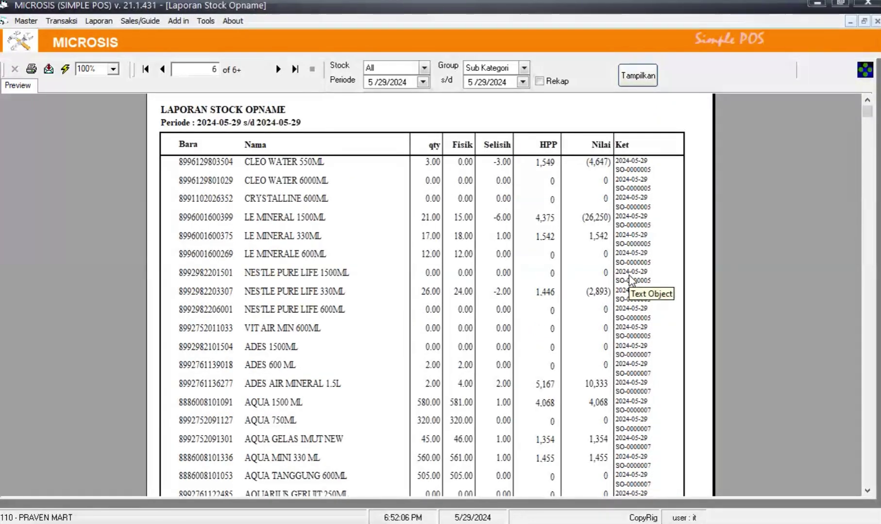
scroll(630, 281, down, 6)
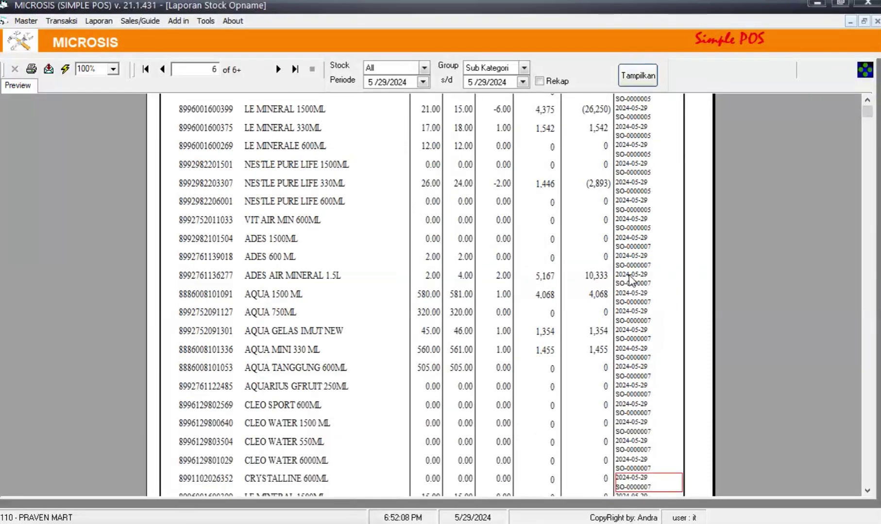